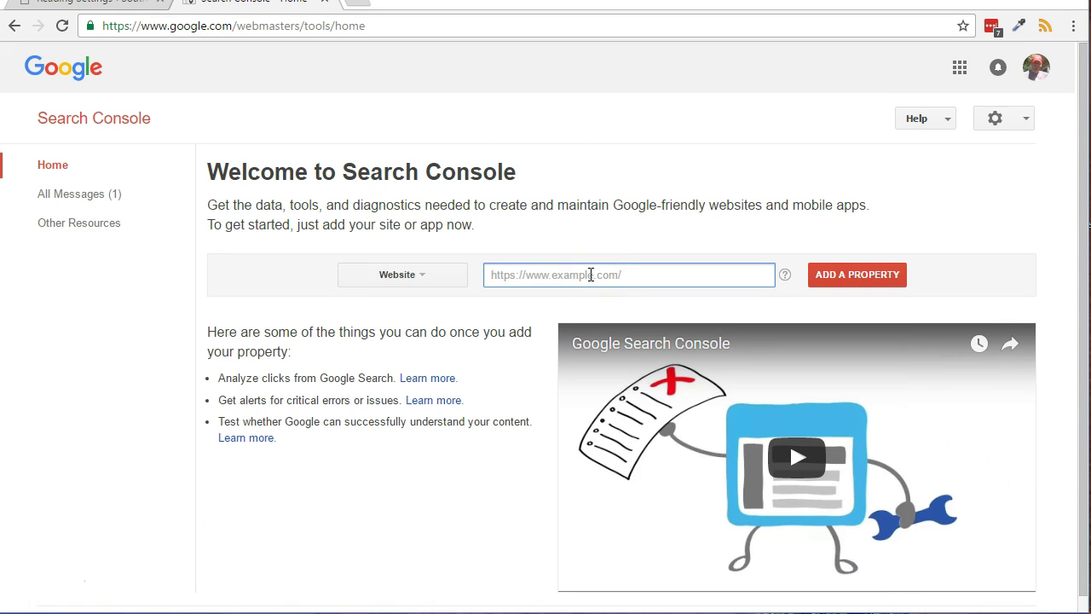
text(https://www.theosbookshelf.com/)
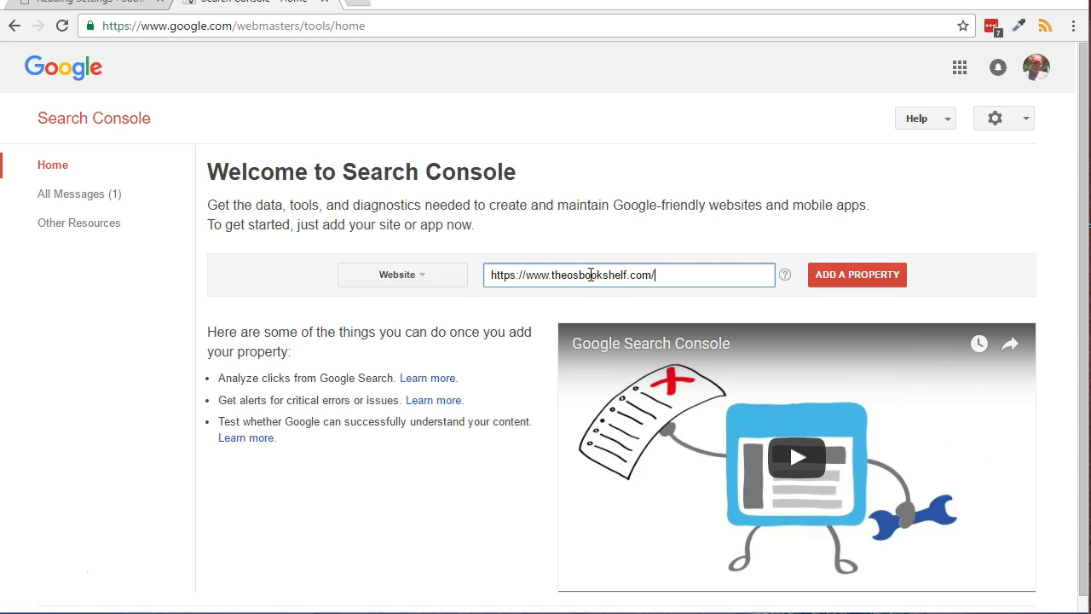
key(Return)
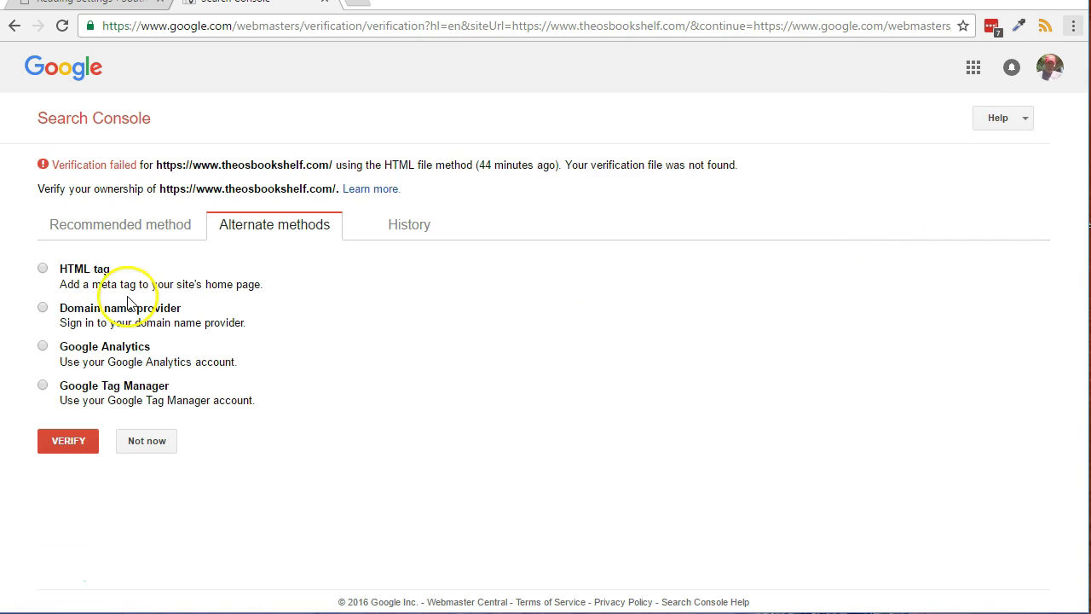
click(43, 268)
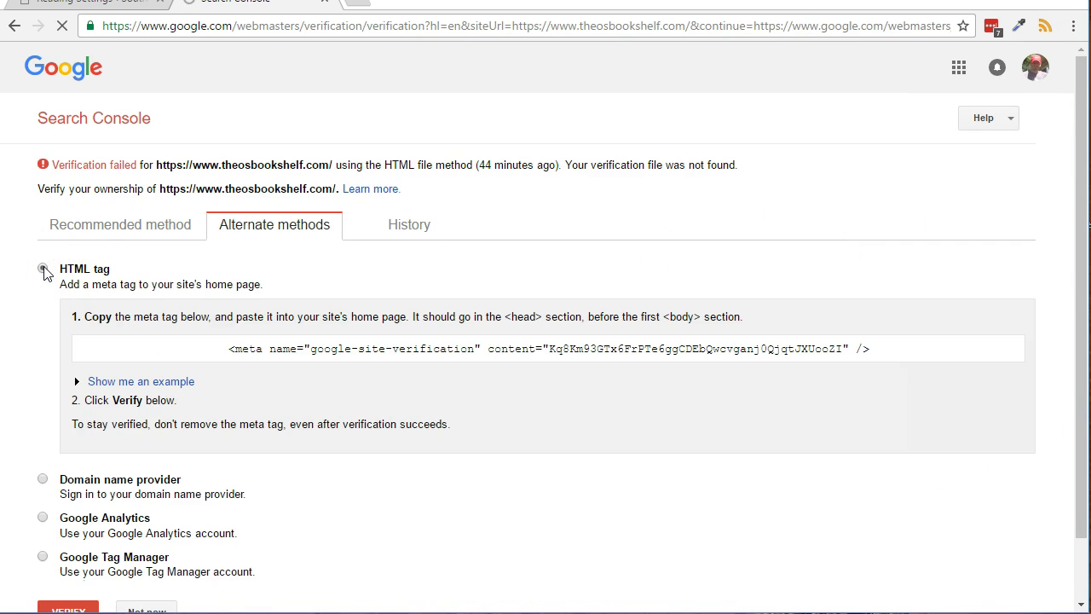
click(410, 345)
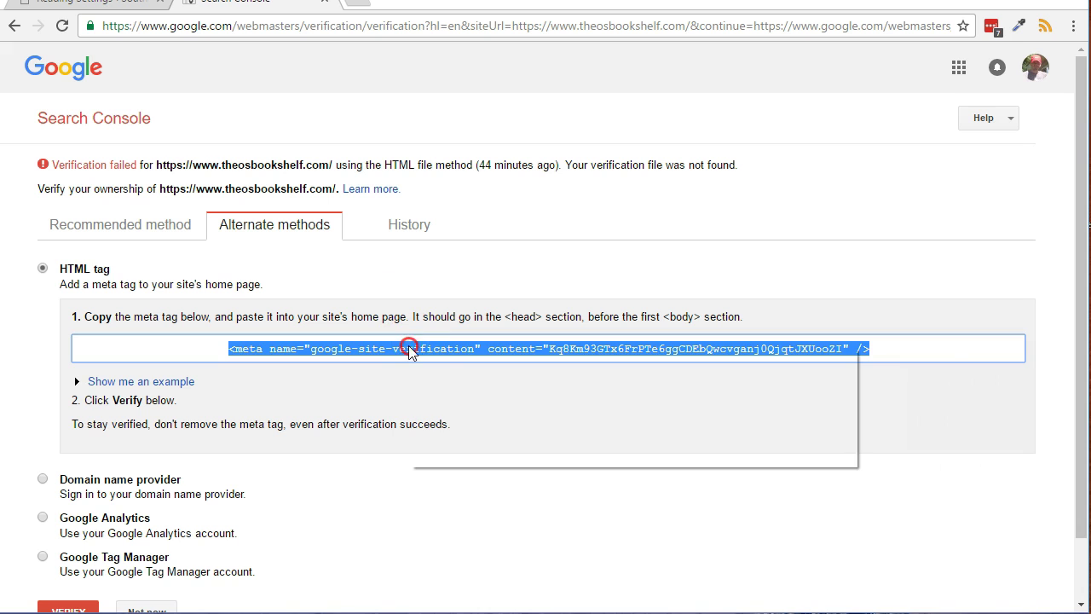
right_click(410, 348)
click(428, 359)
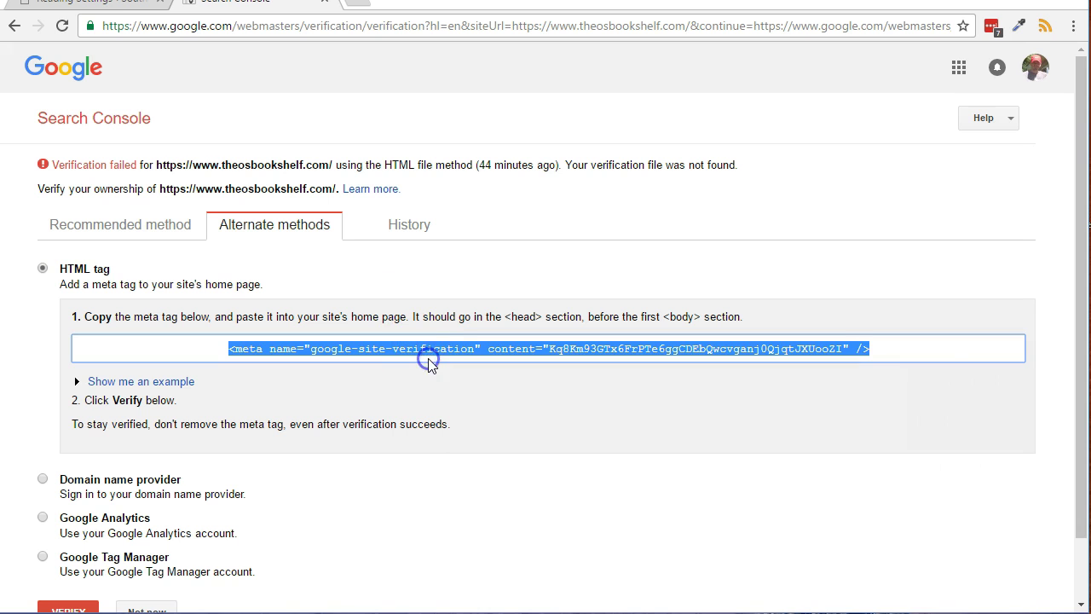
Switch to the WordPress admin site, activate Site Verification in Jetpack's Engagement settings and expand its options.
click(103, 5)
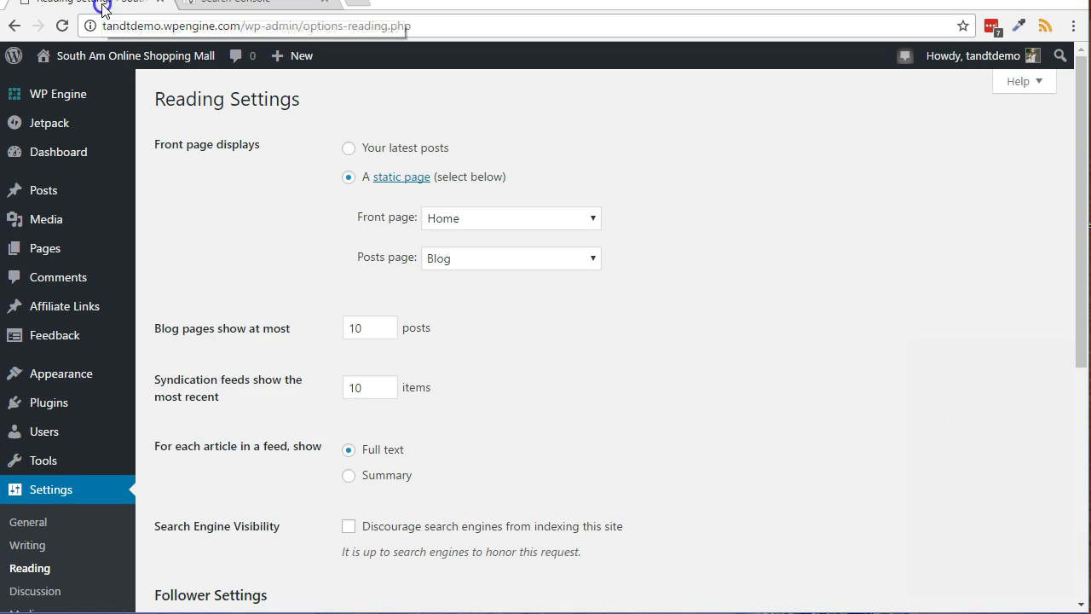
click(67, 156)
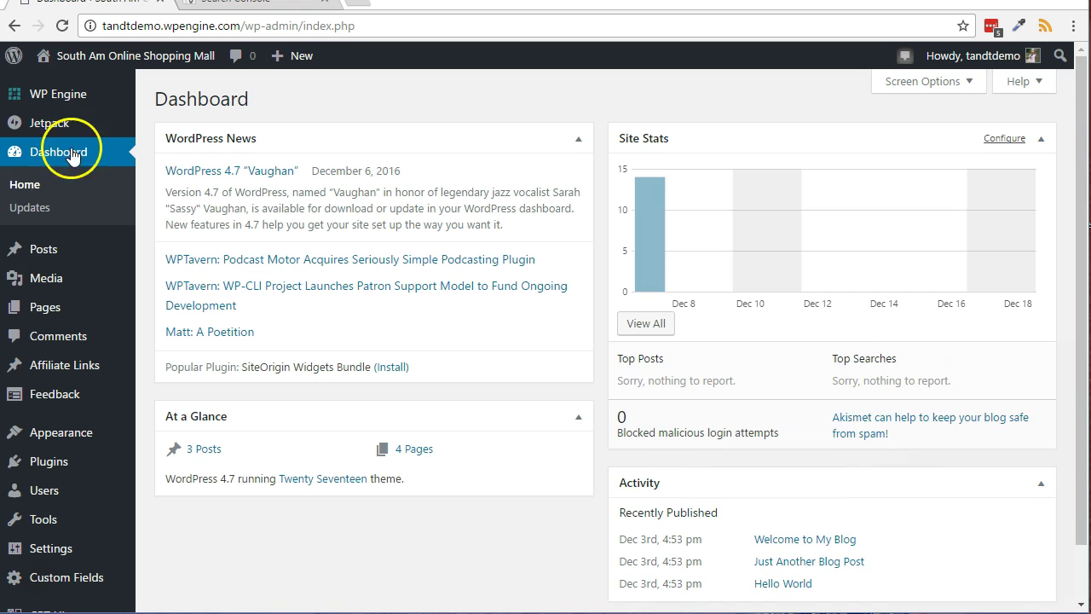
mouse_move(73, 122)
click(163, 152)
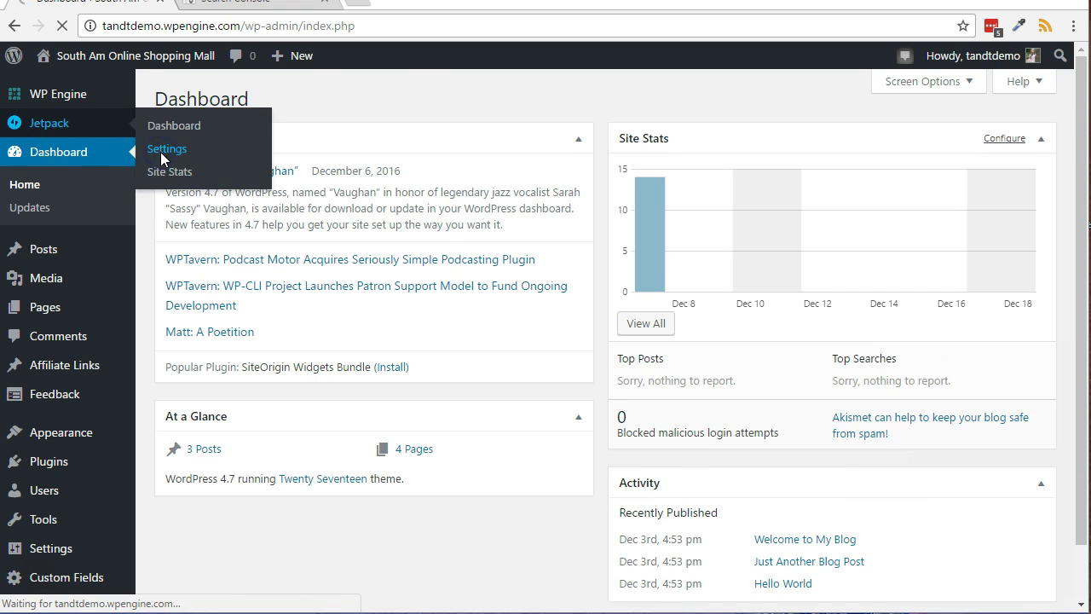
click(388, 153)
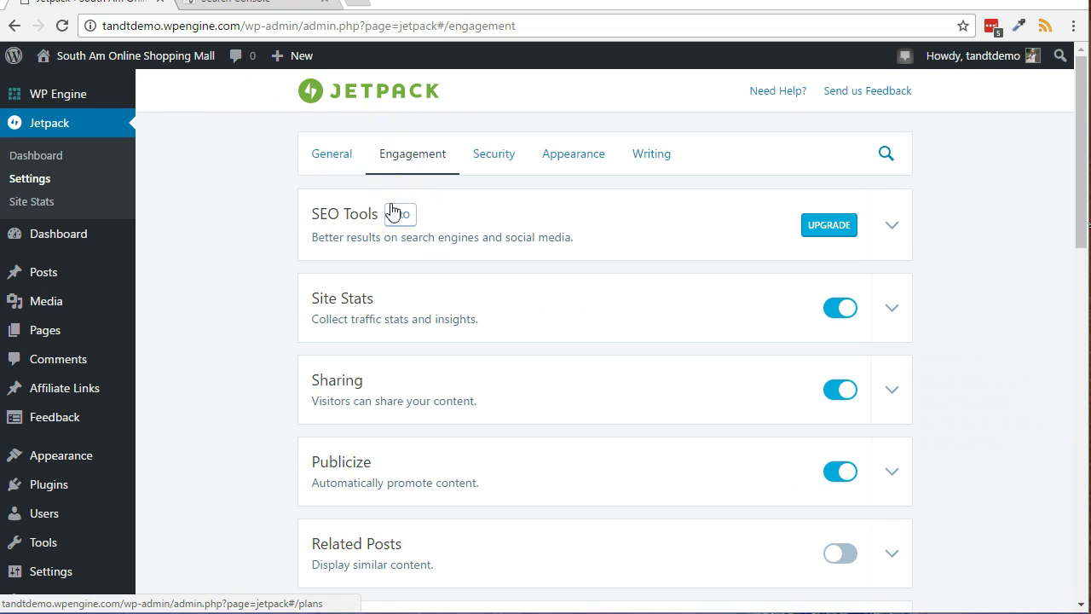
click(302, 308)
scroll(287, 304, down, 3)
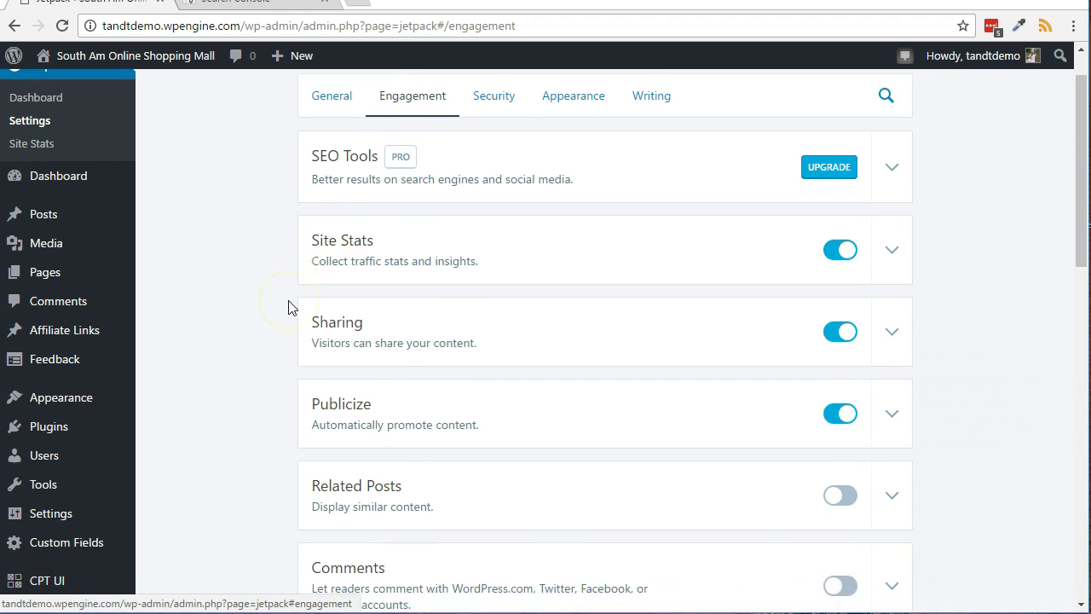
scroll(288, 307, down, 7)
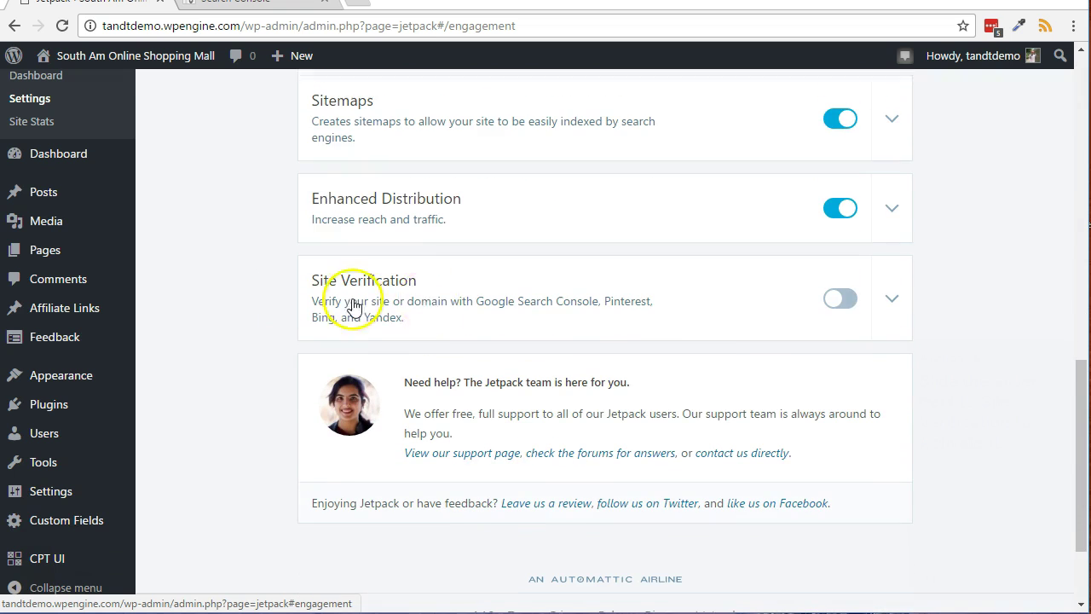
click(842, 291)
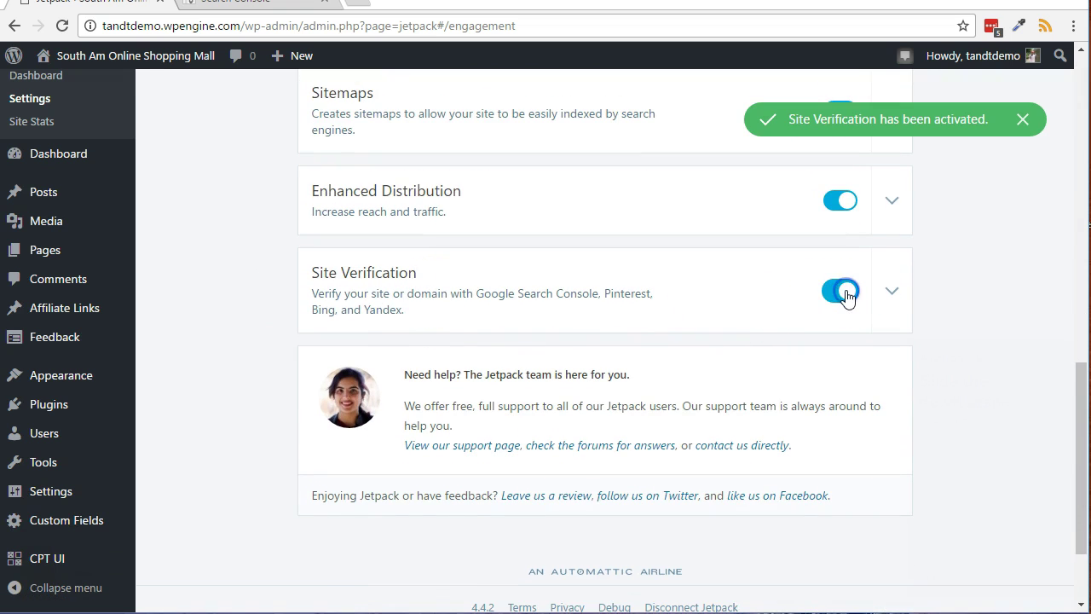
click(891, 294)
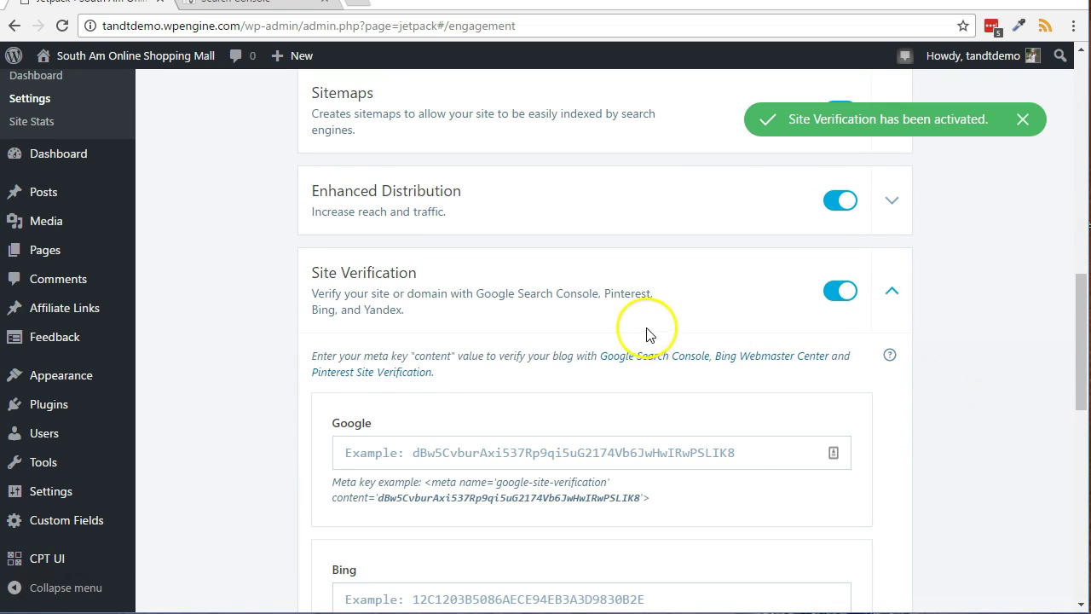
Fill the Google site verification field with only the content value of the copied meta tag and save the settings.
scroll(639, 333, down, 1)
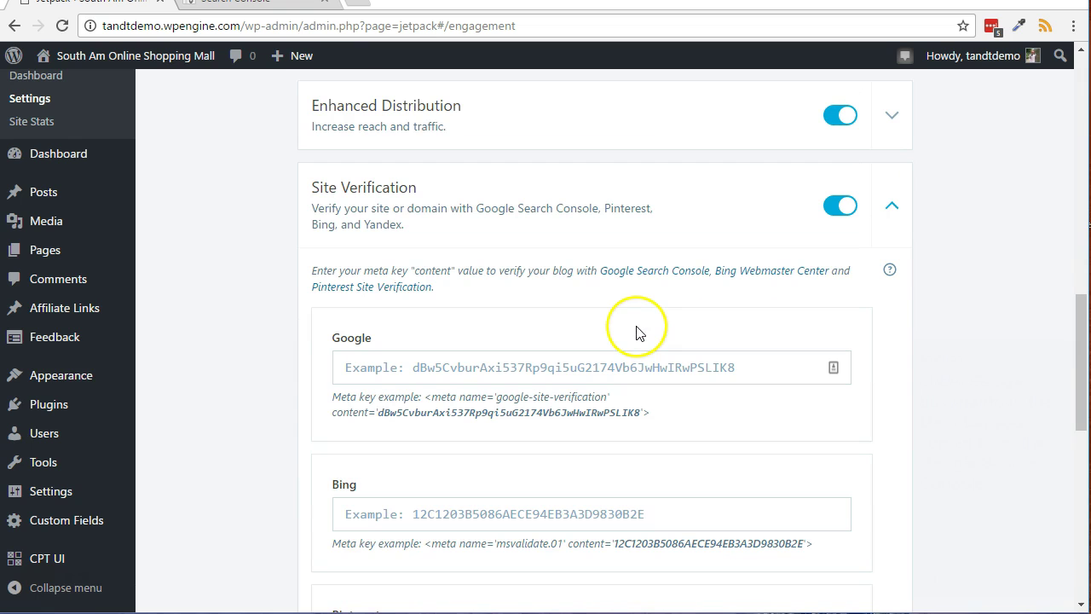
click(464, 368)
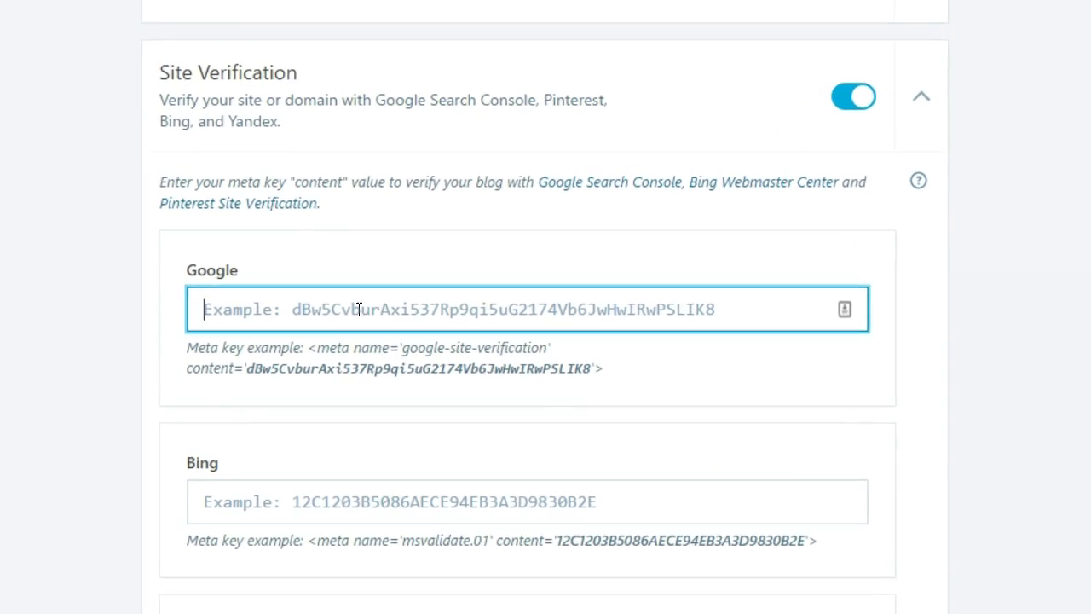
key(ctrl+v)
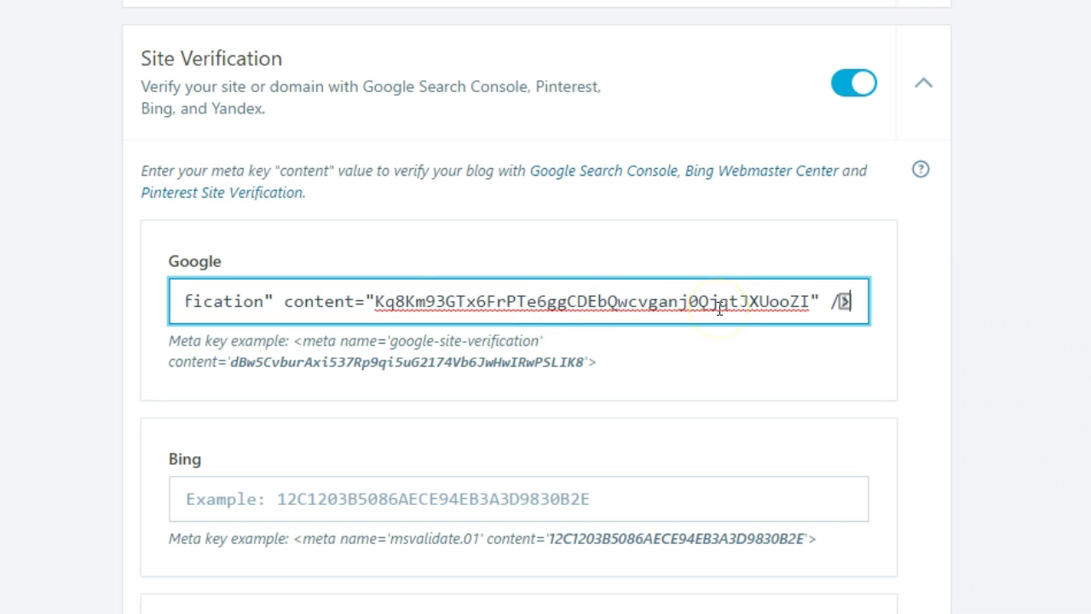
key(BackSpace)
key(BackSpace)
key(BackSpace)
key(BackSpace)
key(BackSpace)
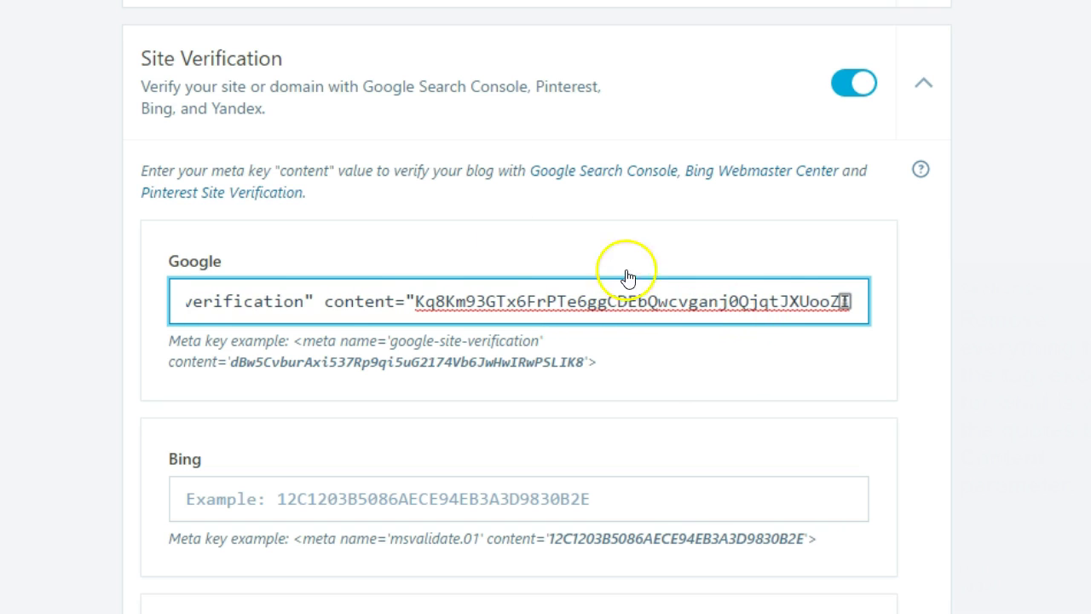
drag(416, 300, 141, 264)
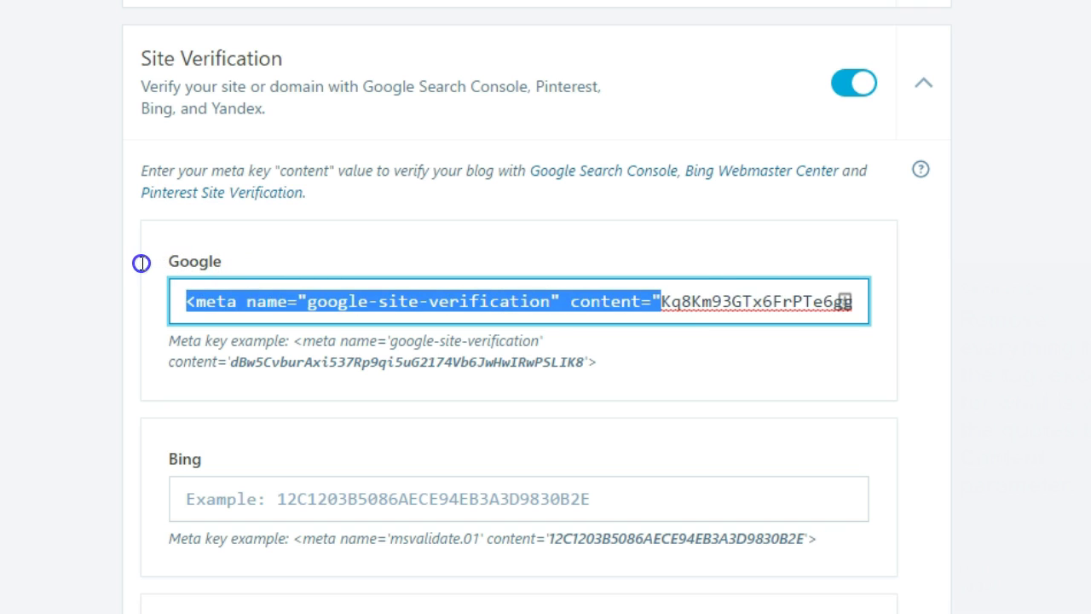
key(BackSpace)
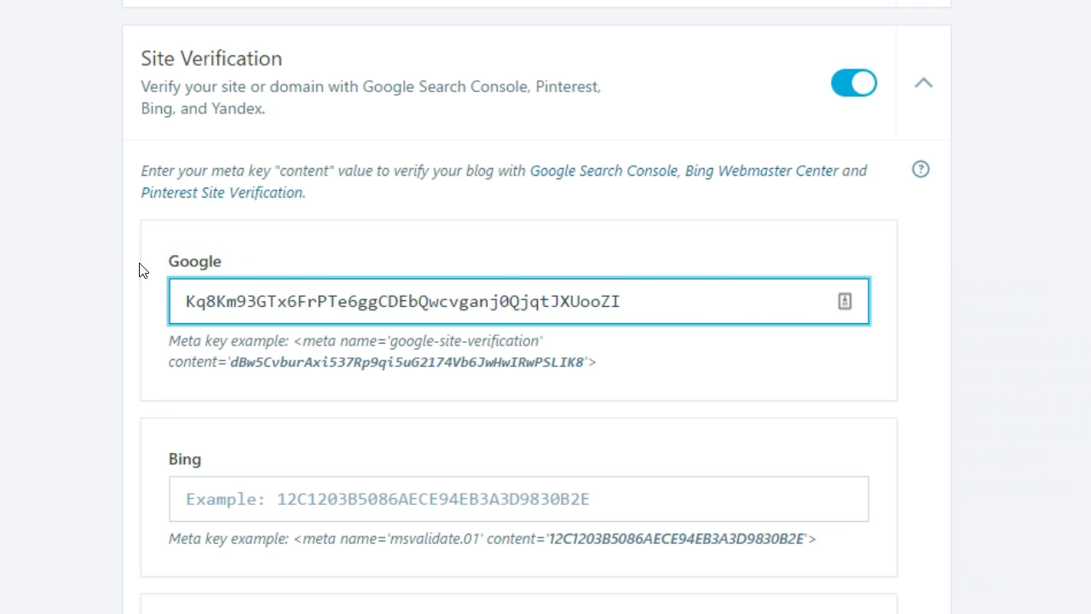
click(720, 309)
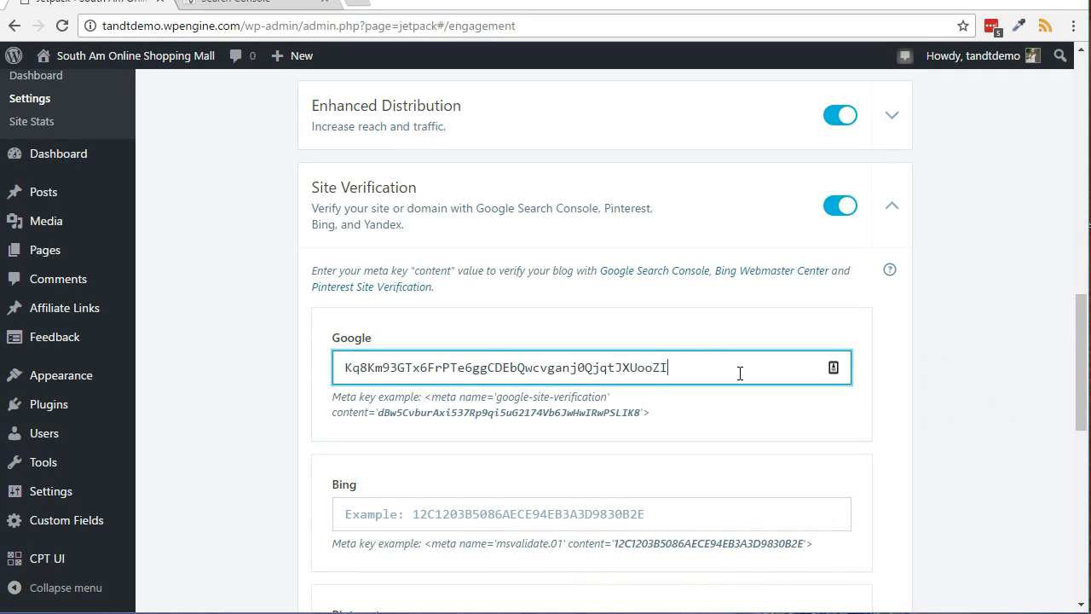
scroll(262, 358, down, 2)
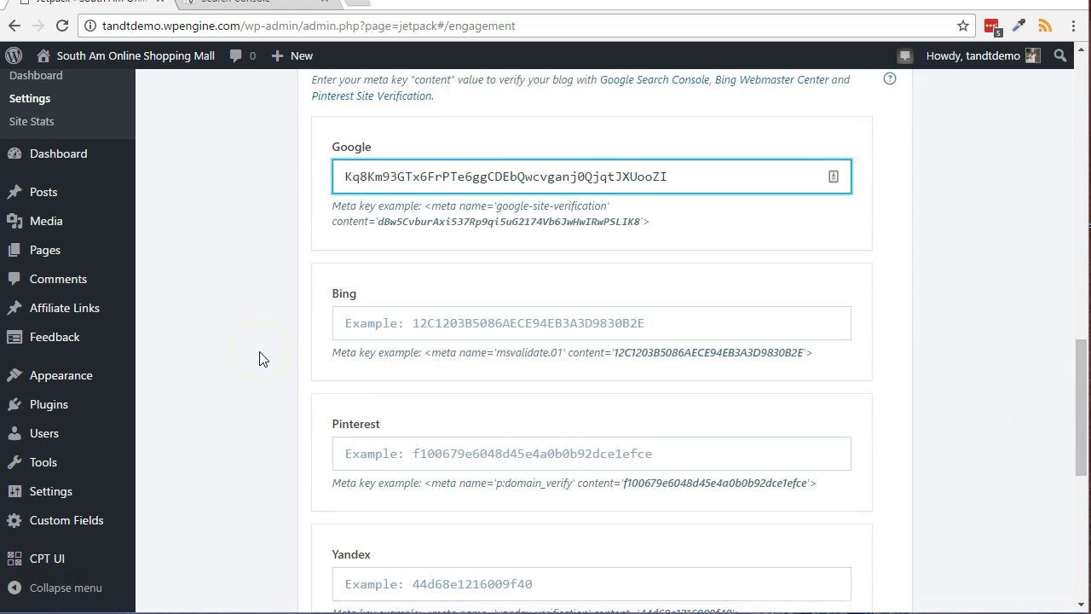
scroll(262, 357, down, 2)
click(829, 473)
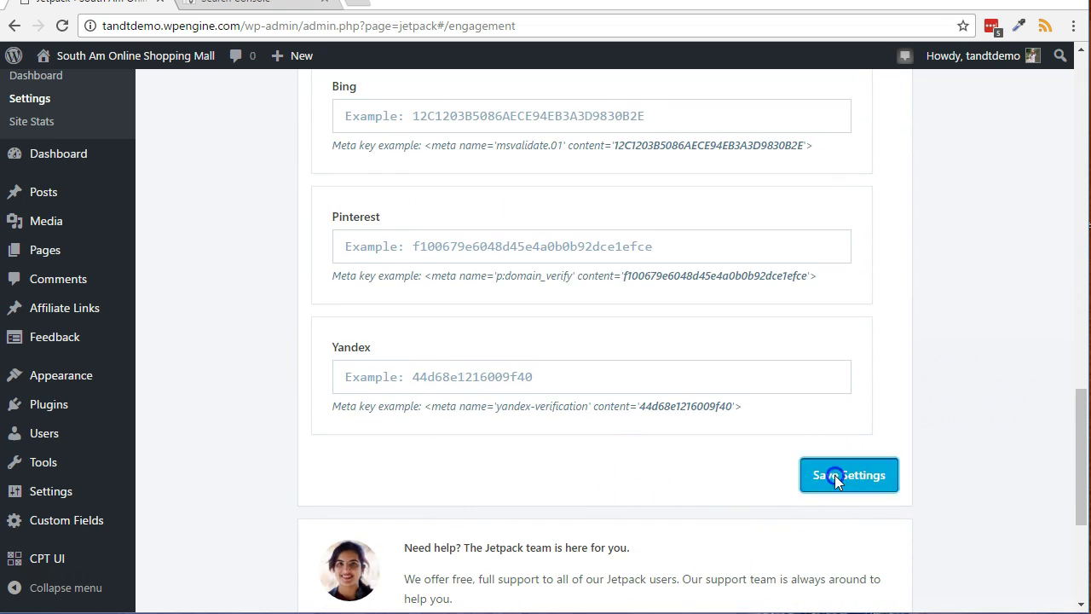
Return to Search Console, verify ownership of the site with the HTML tag method and continue to its dashboard.
key(ctrl+Tab)
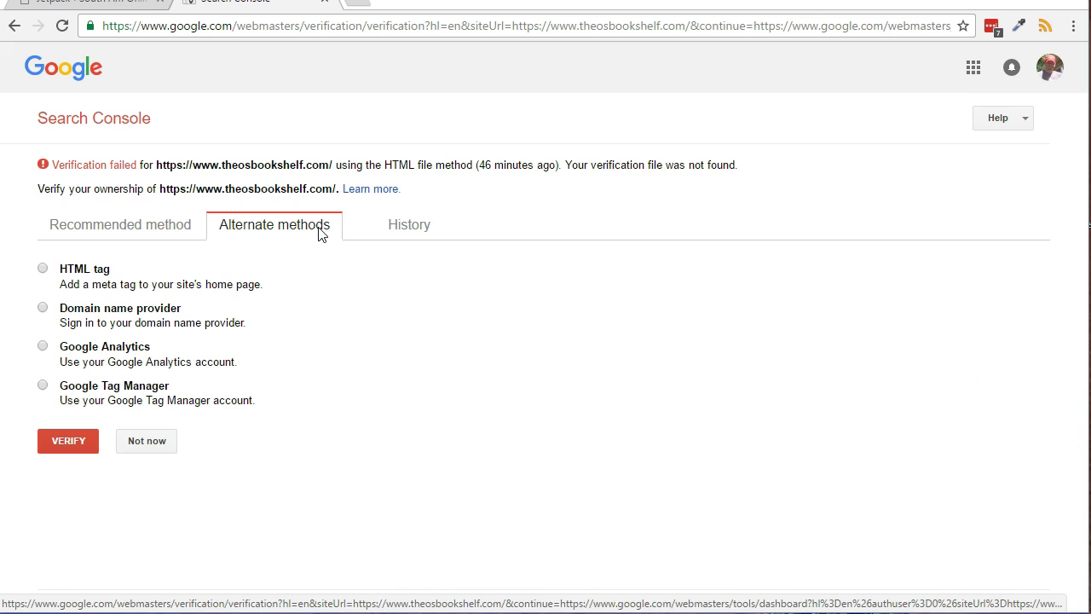
click(43, 268)
scroll(48, 236, down, 1)
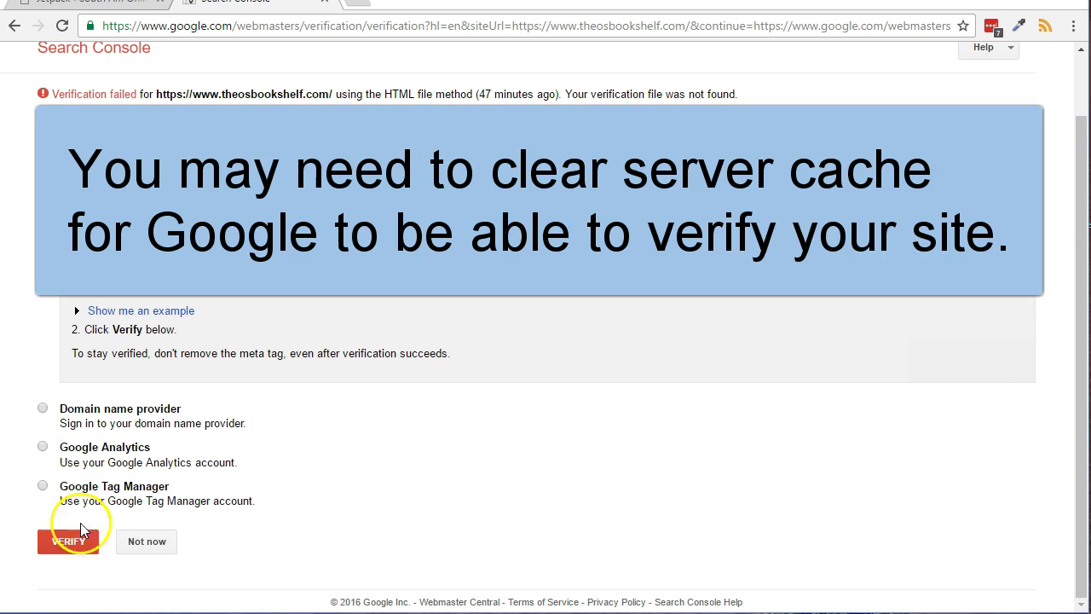
click(72, 546)
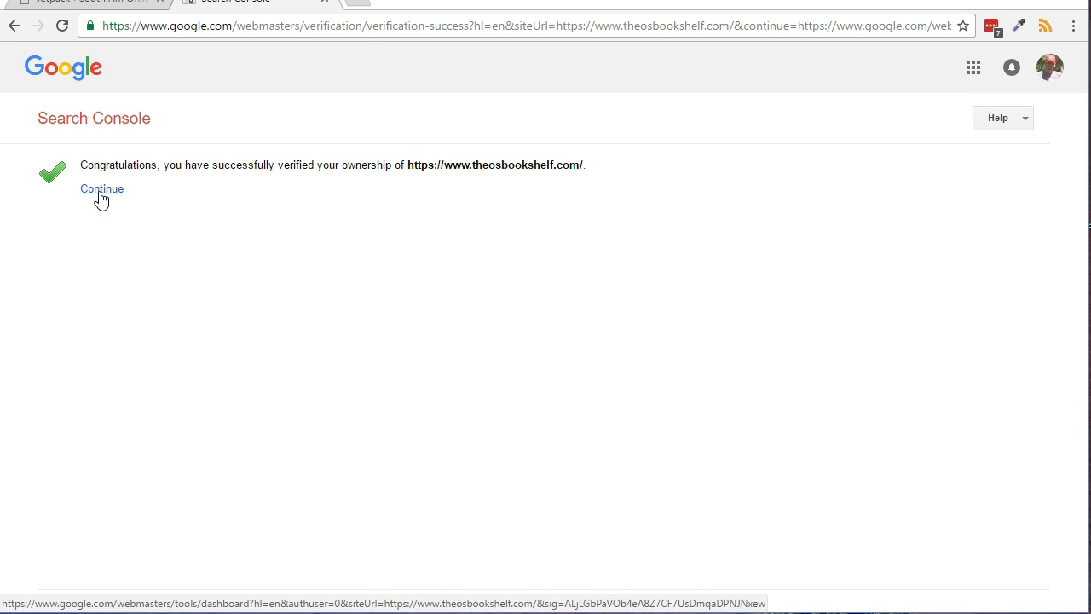
click(101, 191)
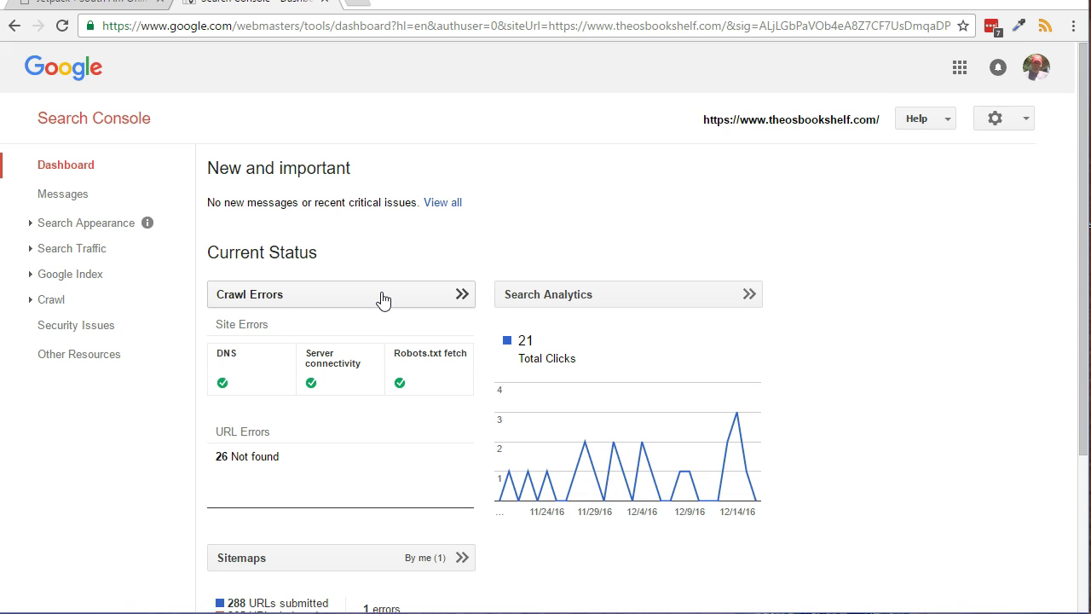
click(867, 121)
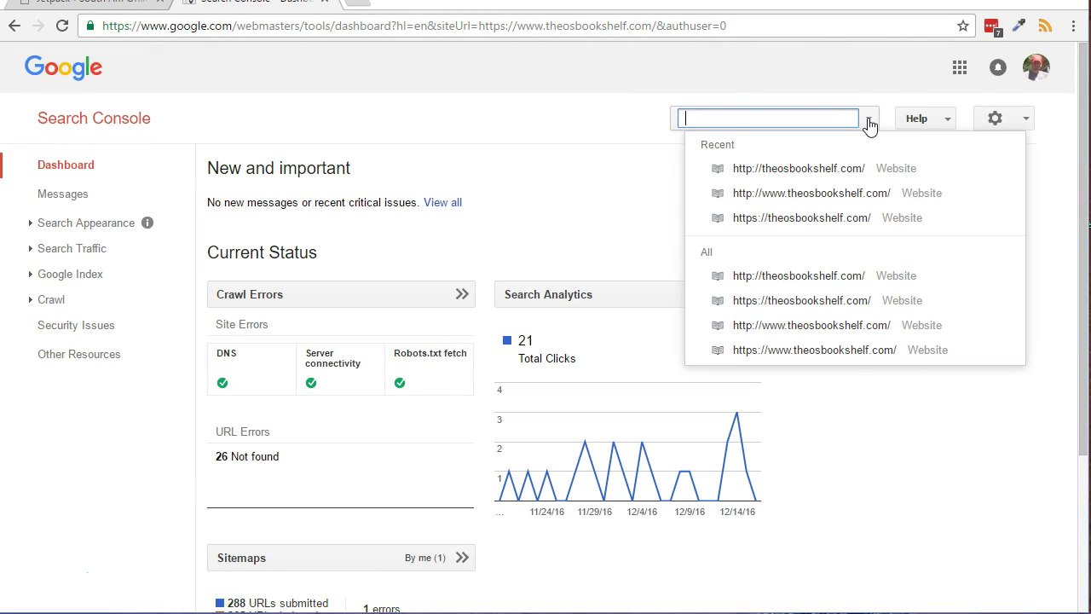
click(727, 130)
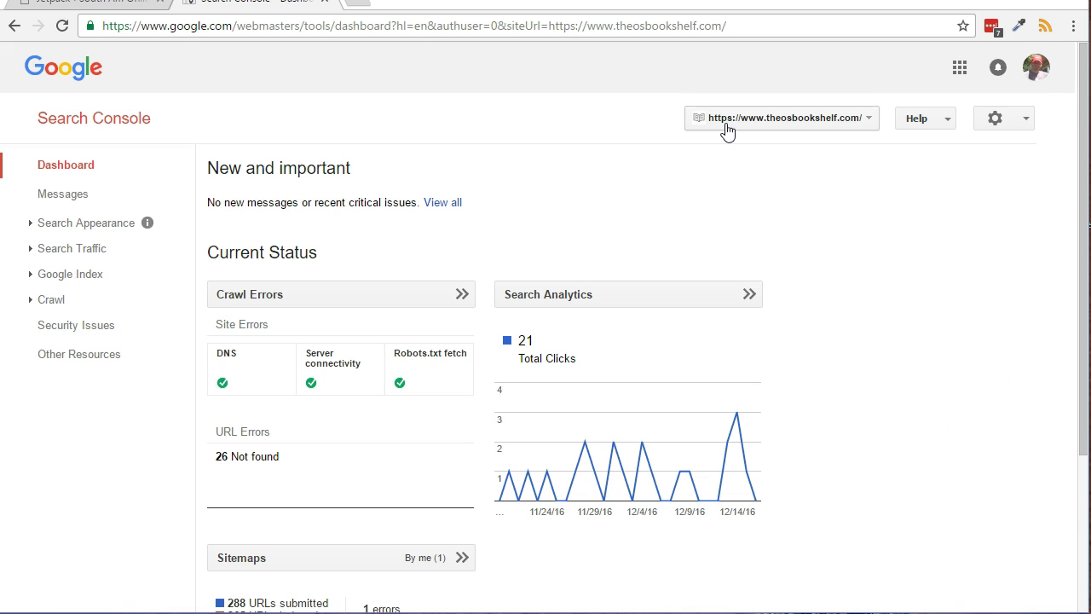
click(1018, 117)
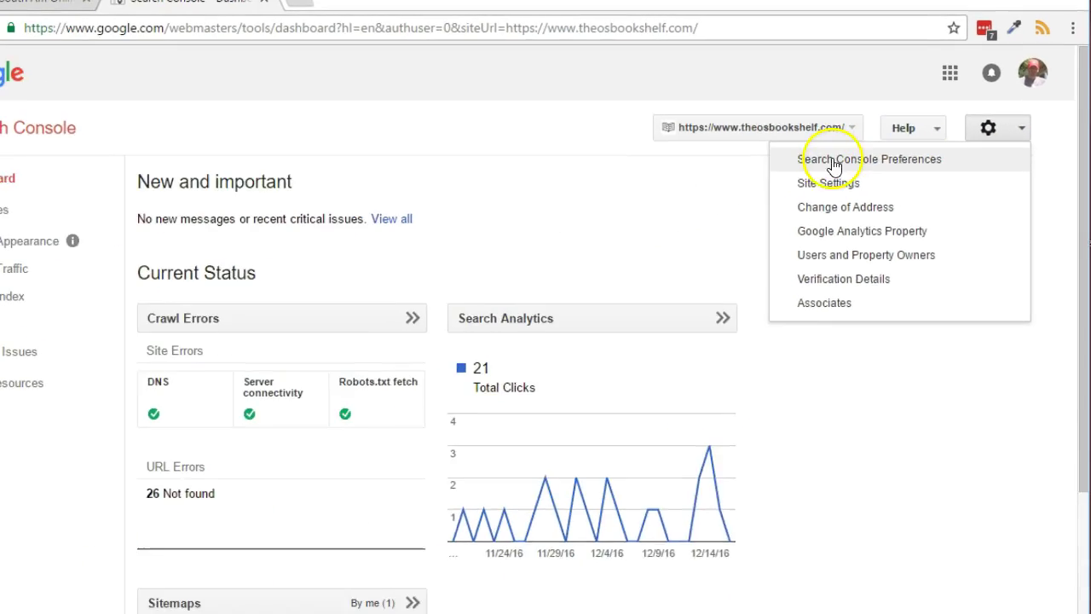
click(628, 321)
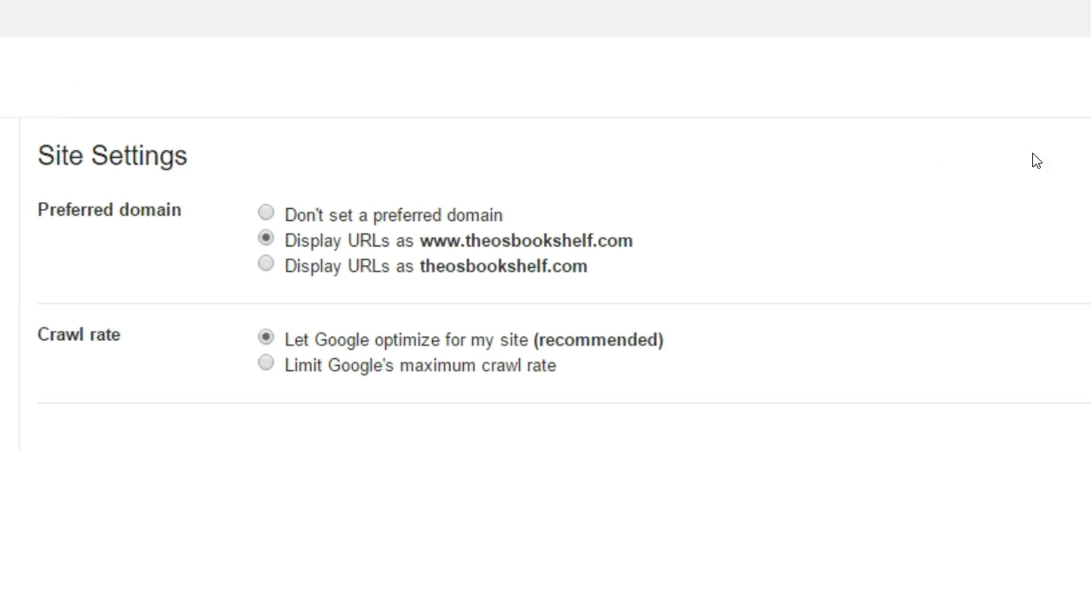
click(237, 268)
click(238, 241)
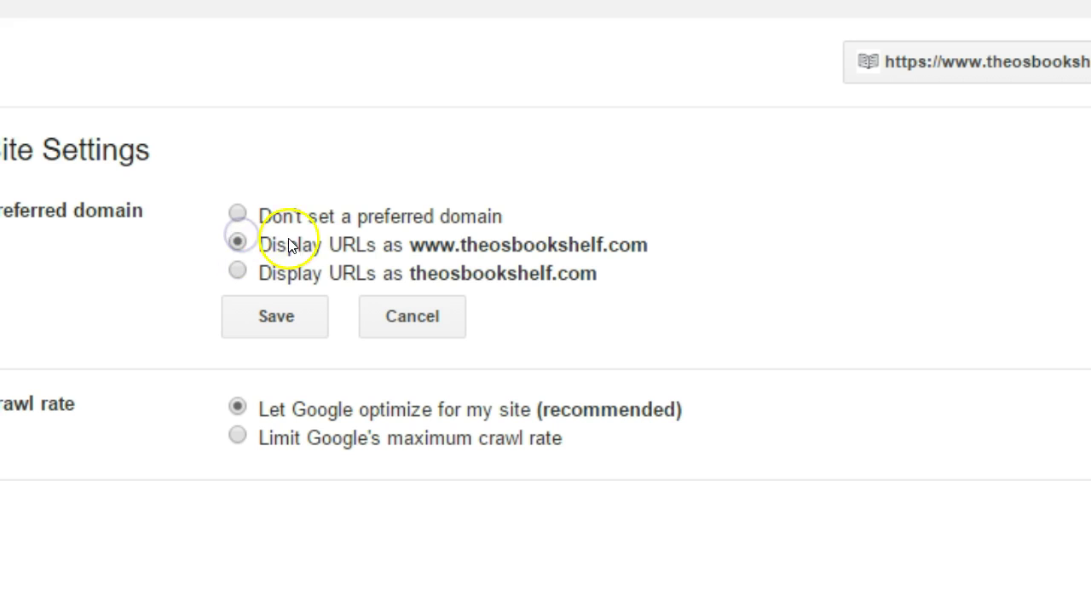
click(269, 317)
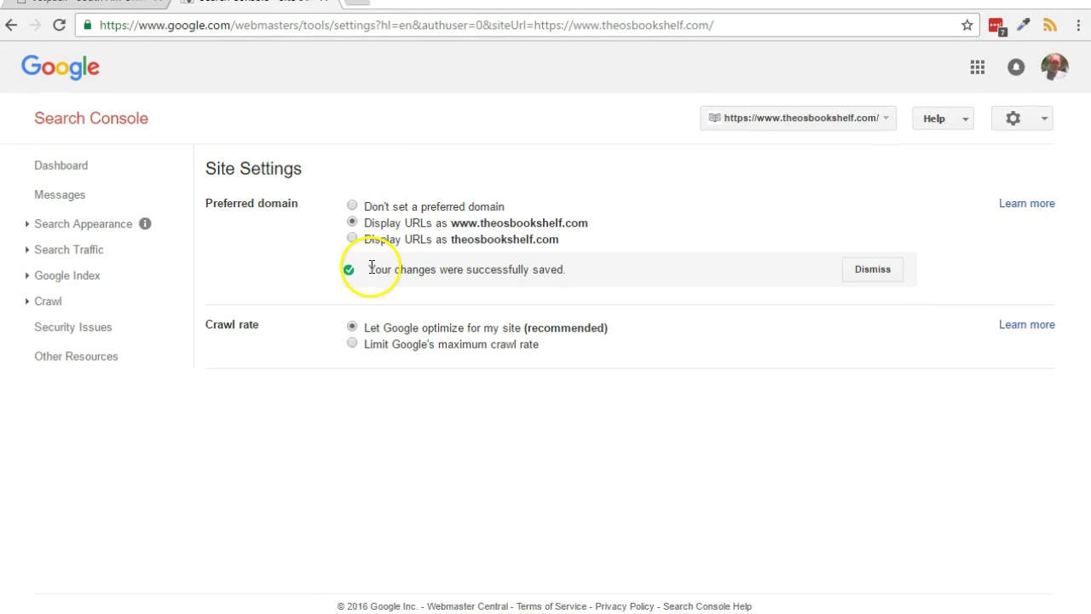
Open the site's International Targeting settings under Search Traffic and enable targeting users by country.
click(31, 250)
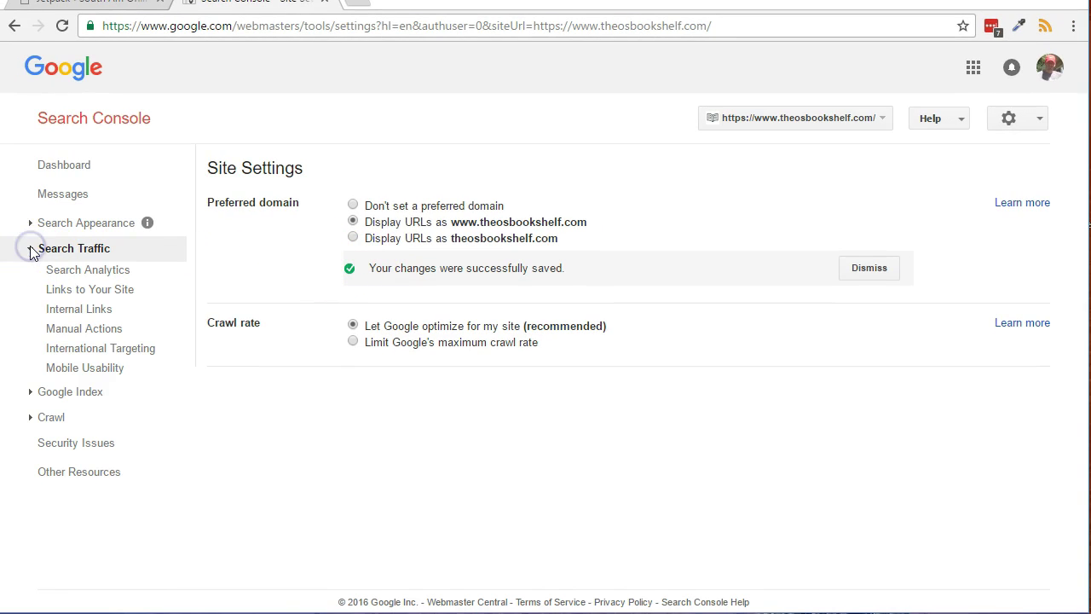
click(73, 349)
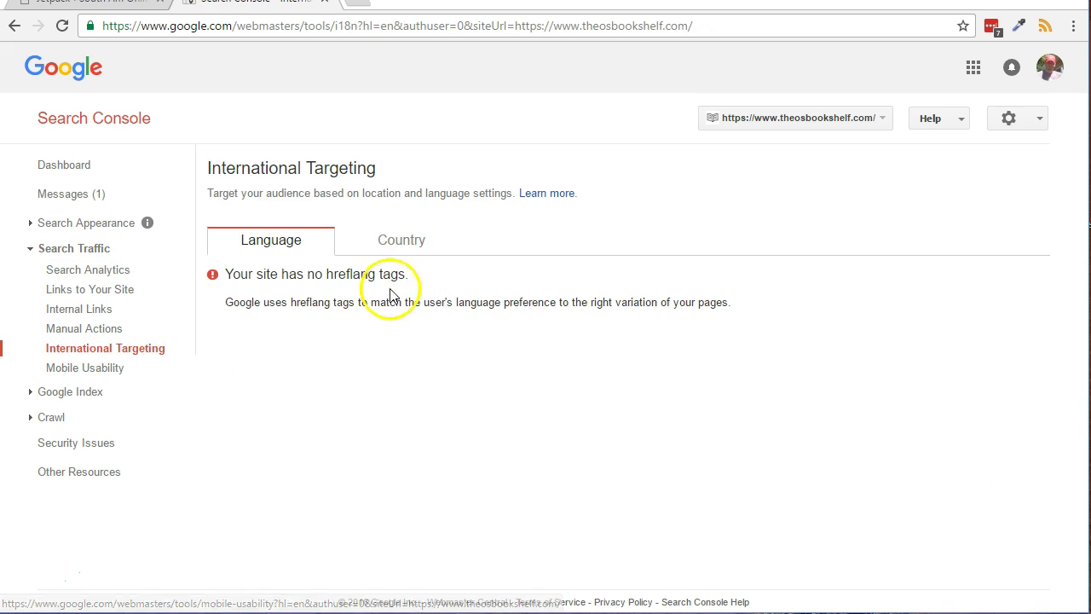
click(403, 245)
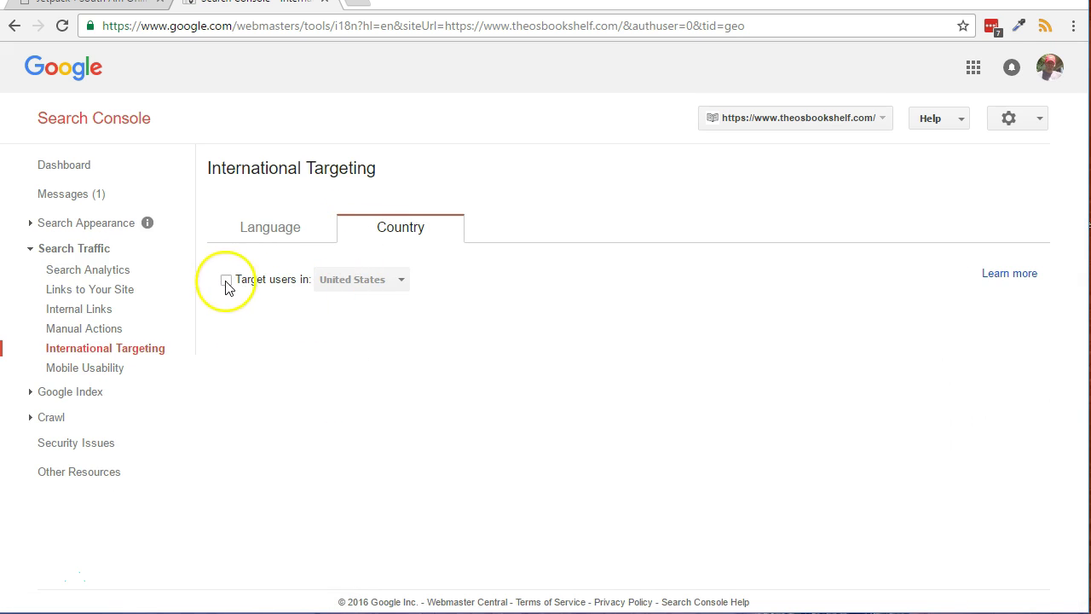
click(225, 281)
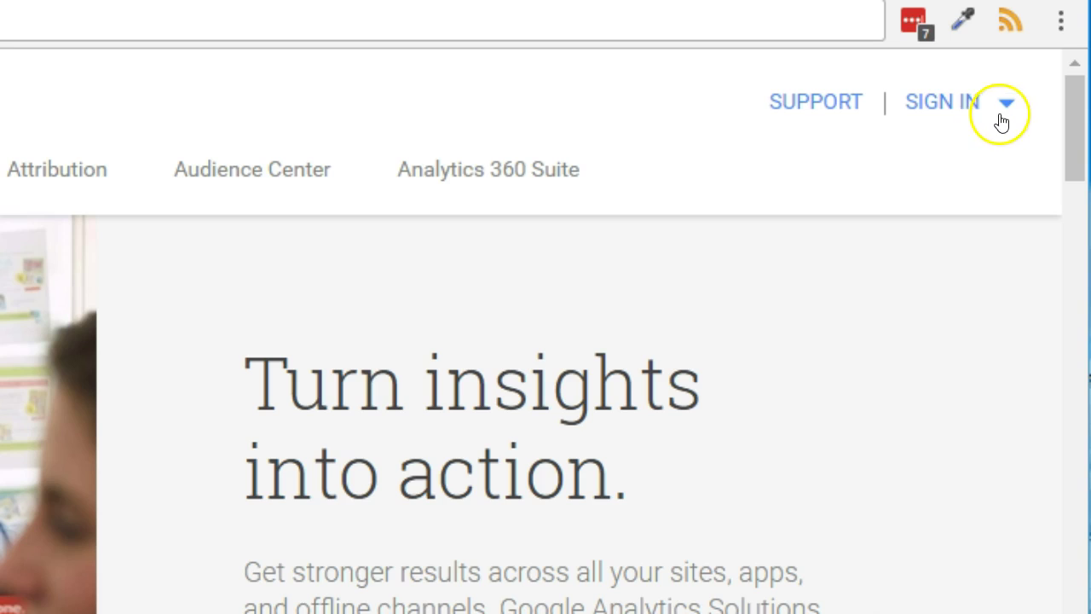
Switch to Google Analytics, sign in, begin sign-up for a website account and enter TBS as both account name and website name.
click(1001, 119)
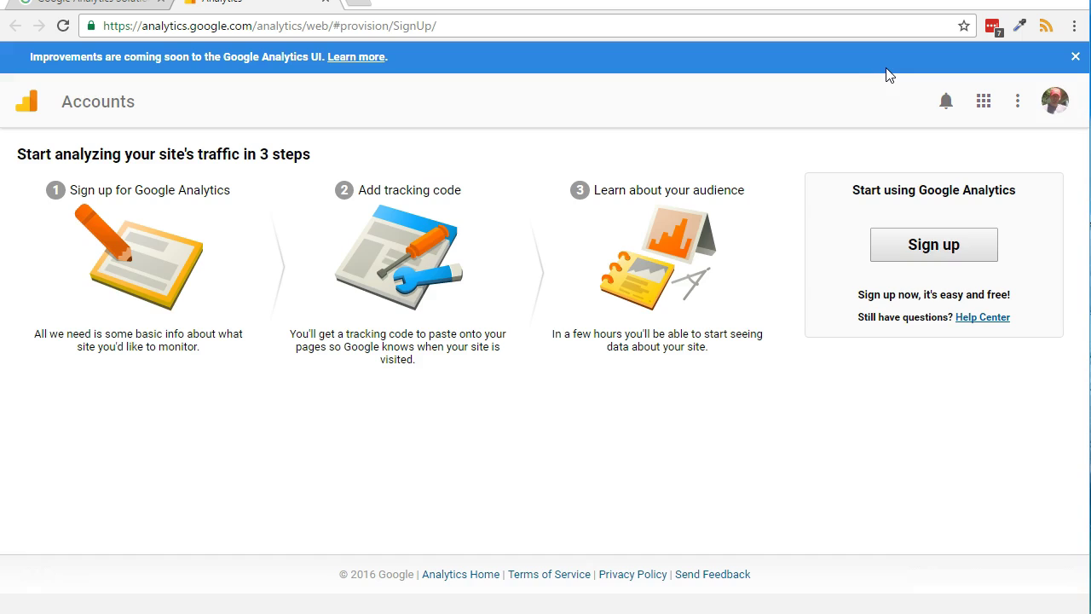
click(929, 245)
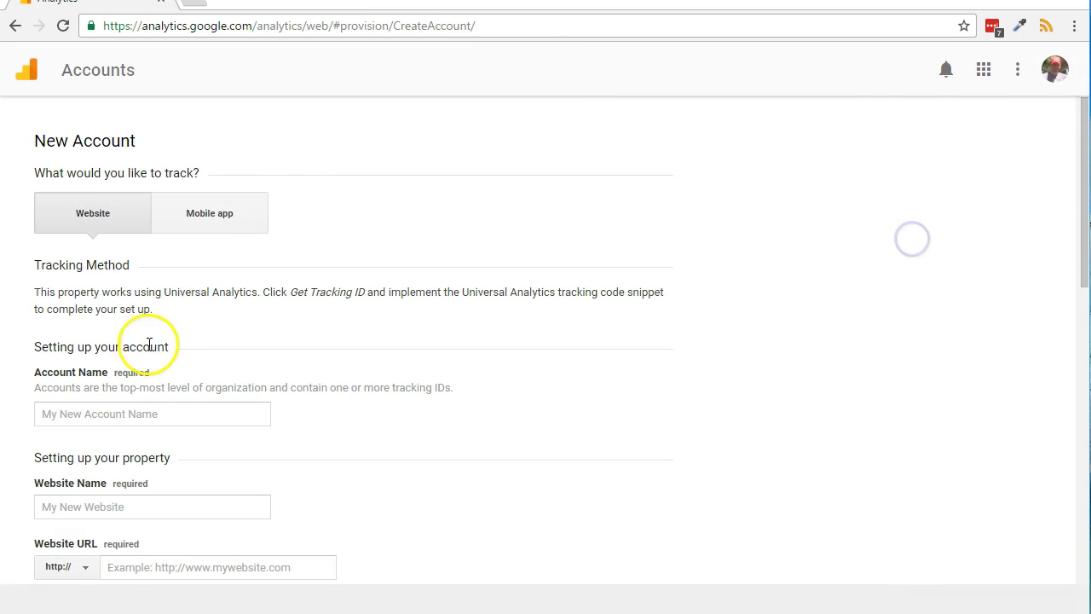
click(111, 409)
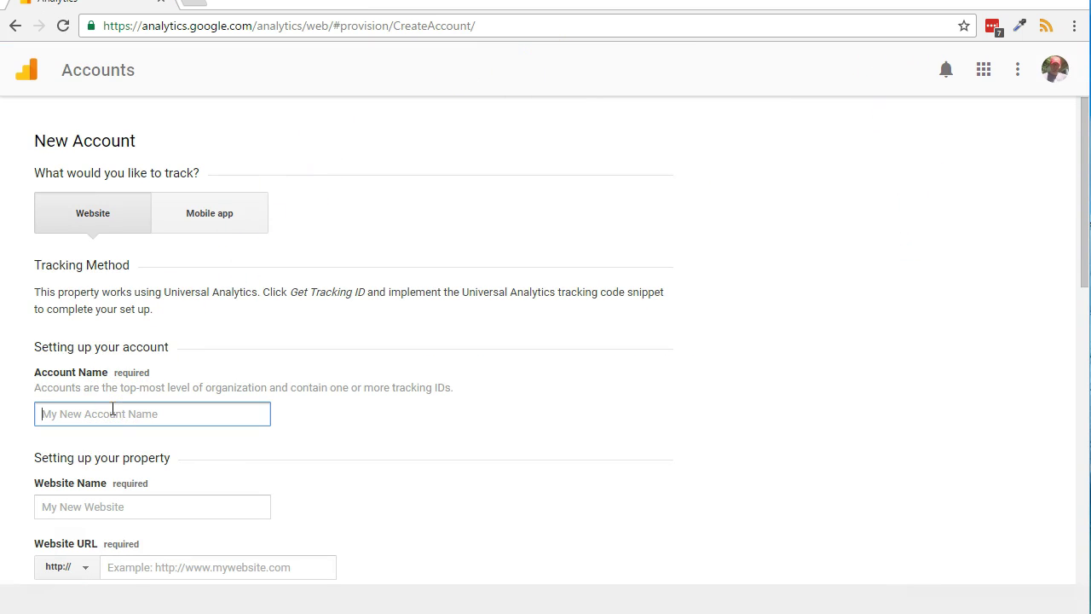
text(TBS)
click(82, 516)
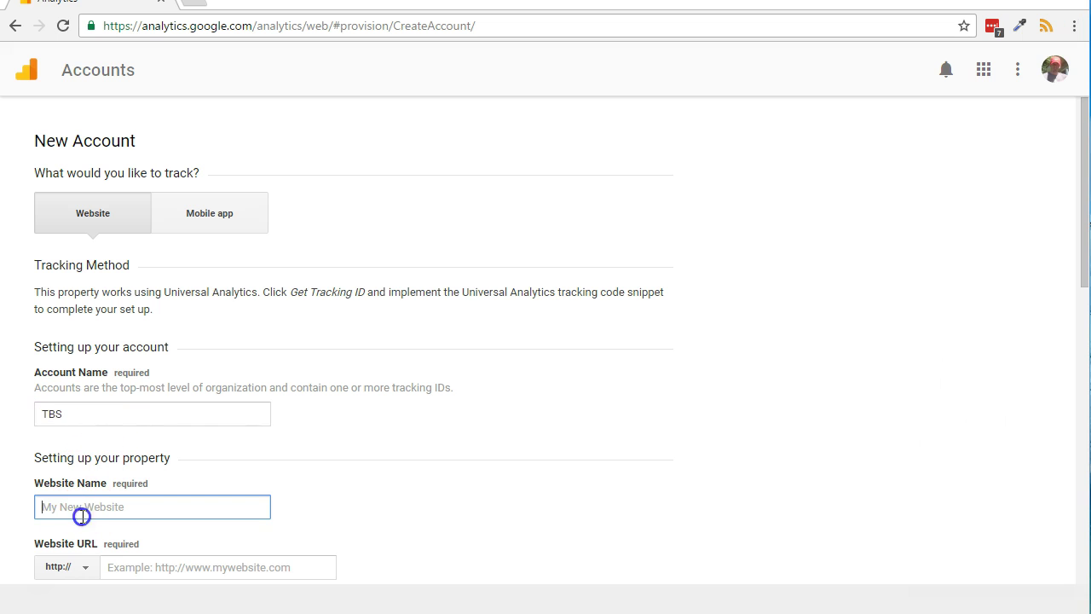
text(TBS)
scroll(182, 383, down, 3)
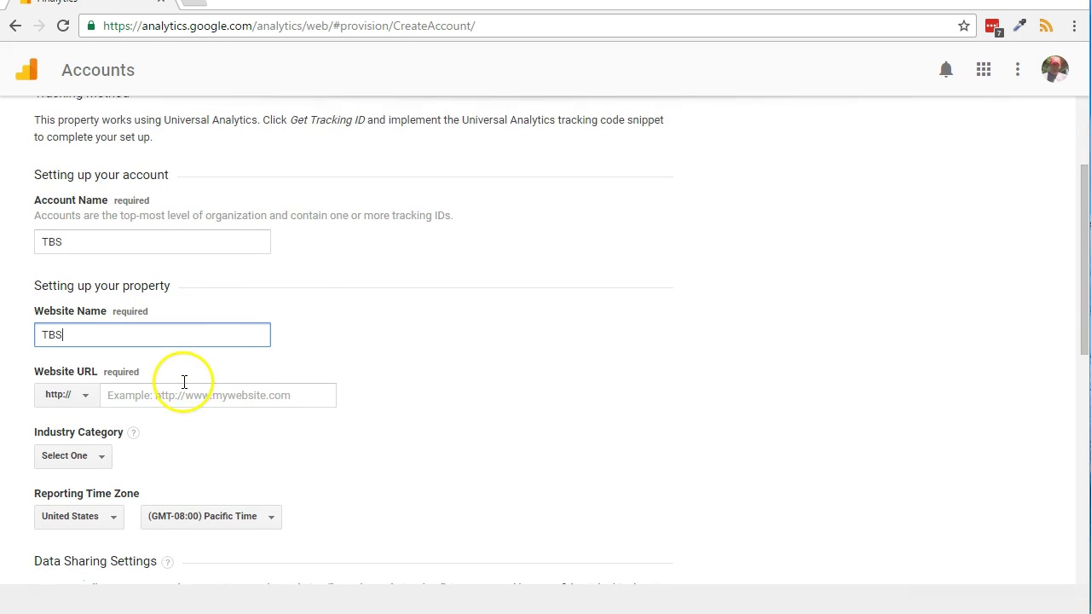
click(86, 342)
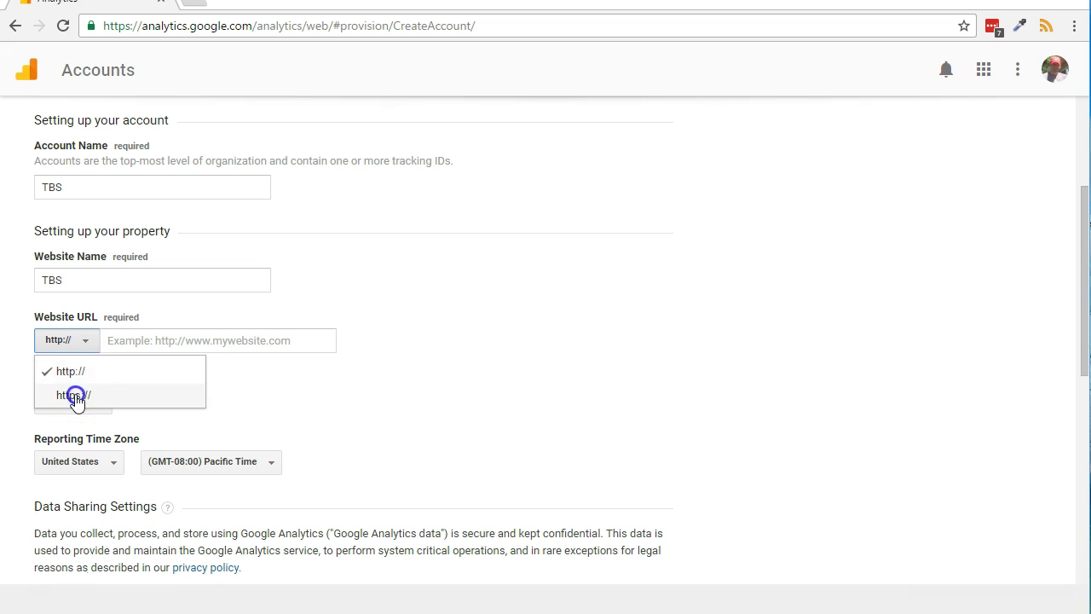
click(77, 395)
click(163, 341)
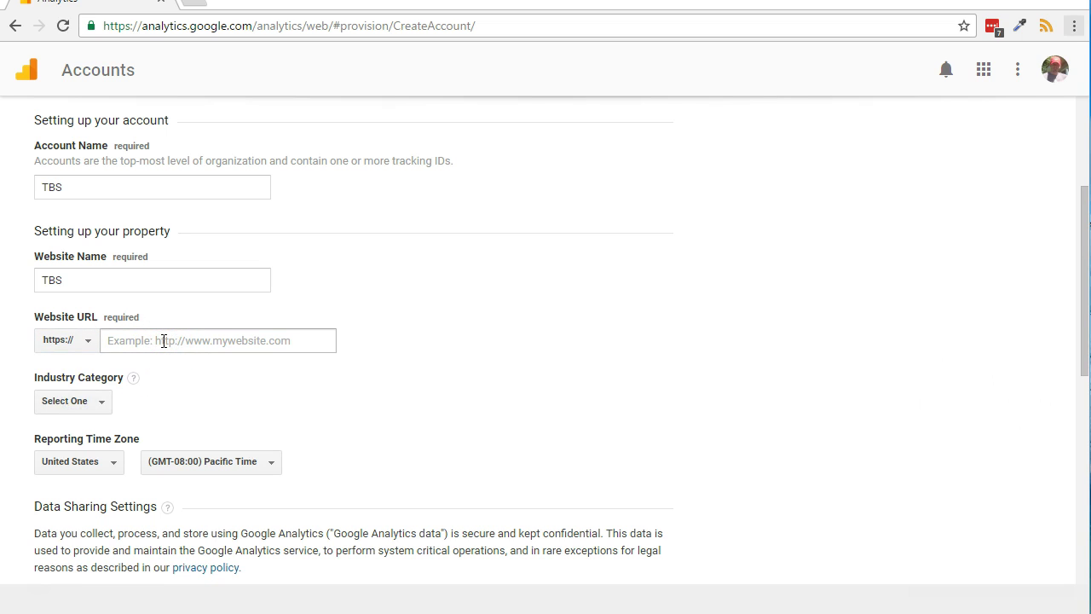
click(164, 340)
text(https://www.thebookshelf.com/)
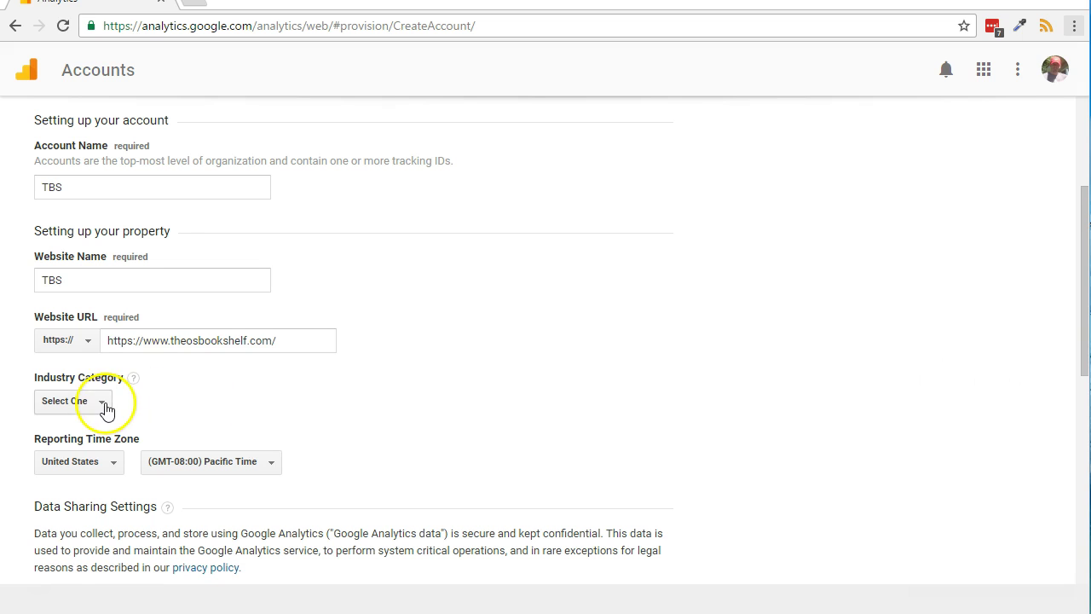
Set the industry category to Books and Literature and the reporting time zone to Canada, (GMT-05:00) Eastern Time - Toronto.
click(100, 401)
click(92, 292)
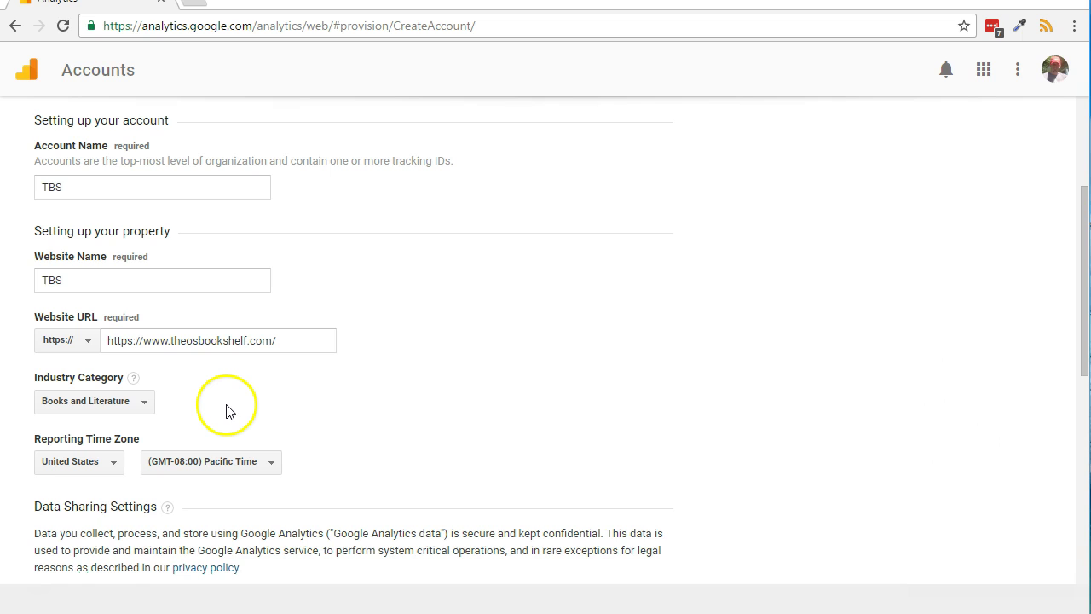
scroll(226, 408, down, 1)
click(98, 376)
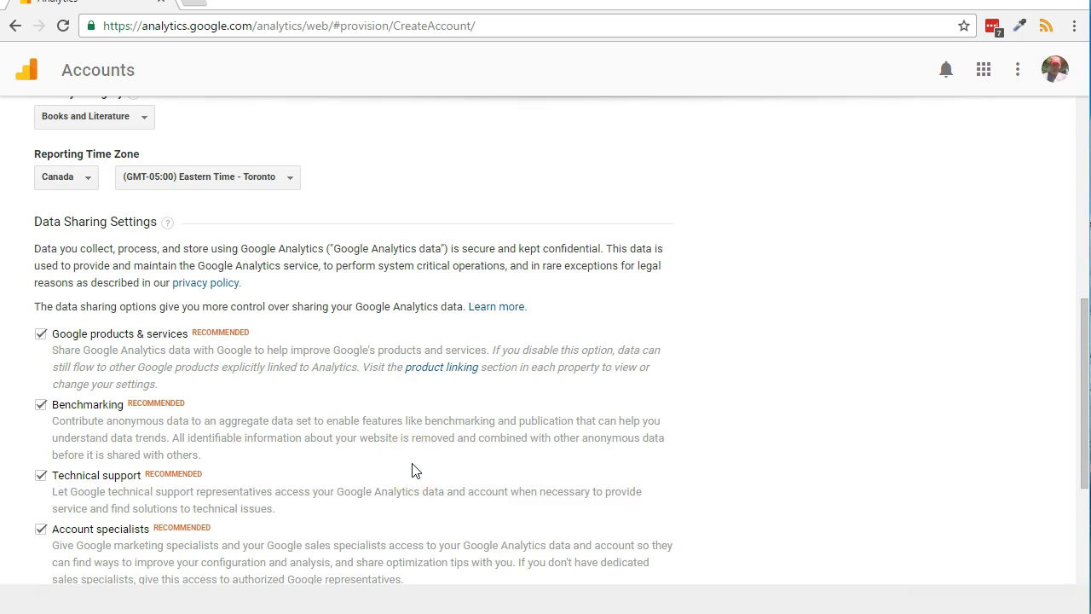
Request the tracking ID with all data sharing options kept, accept the terms of service for Canada and dismiss the tracking ID notice.
scroll(23, 380, down, 1)
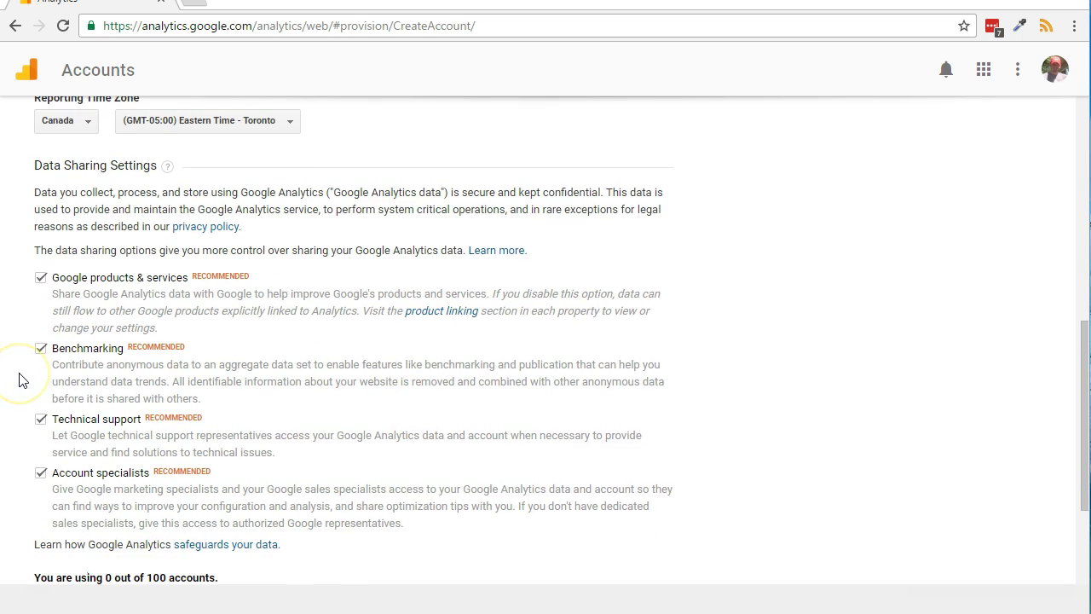
scroll(23, 380, down, 2)
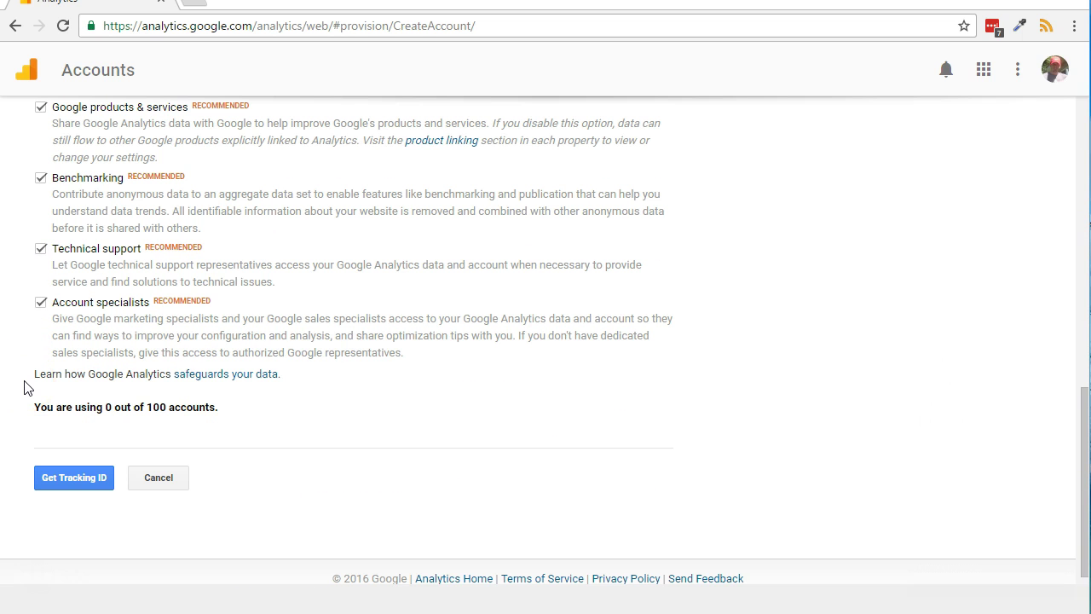
click(74, 480)
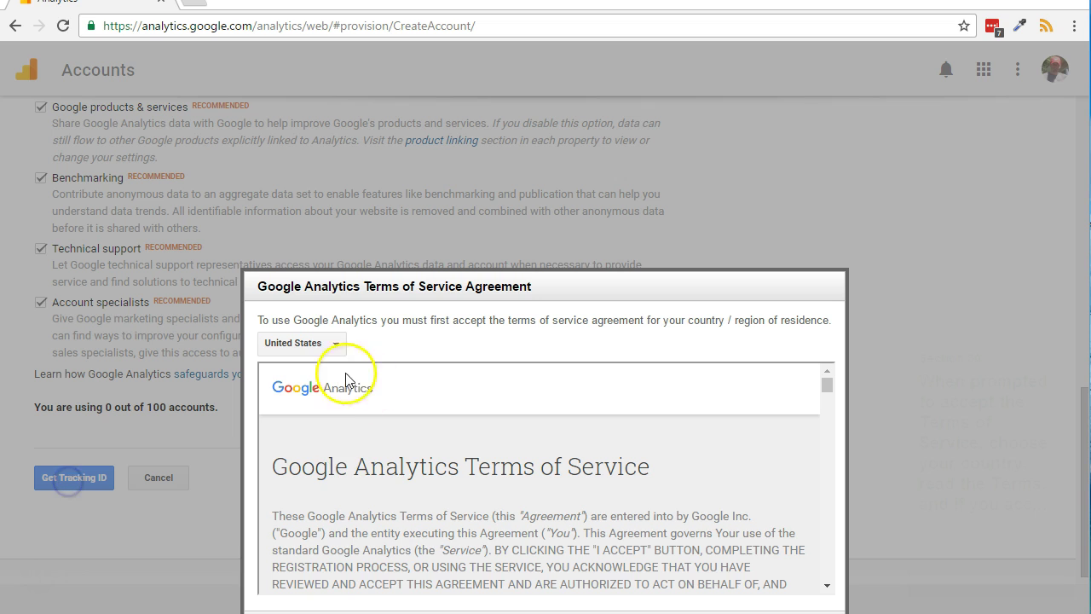
click(334, 349)
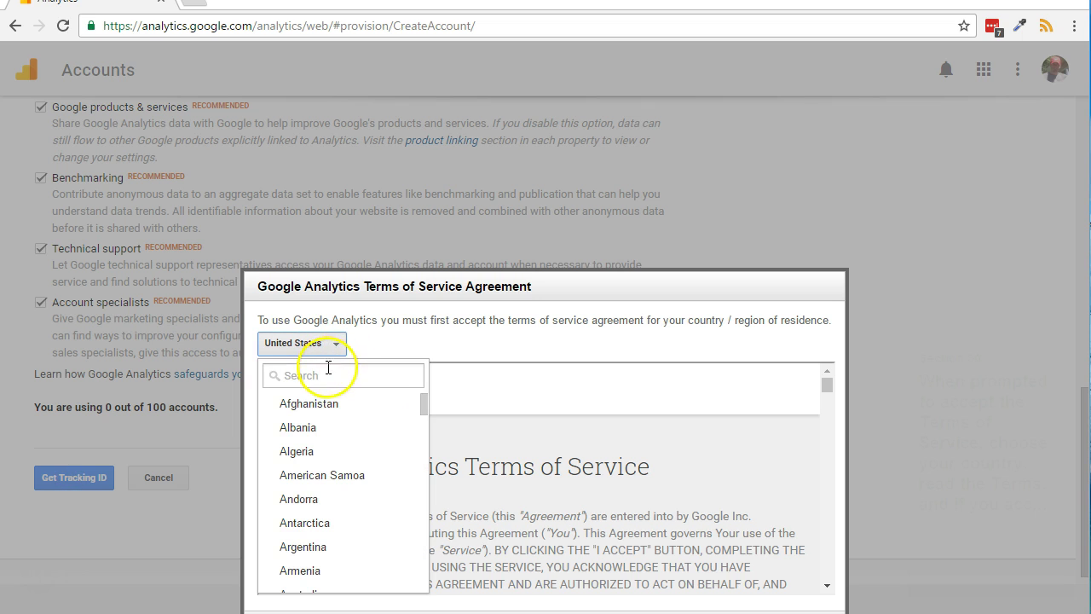
text(c)
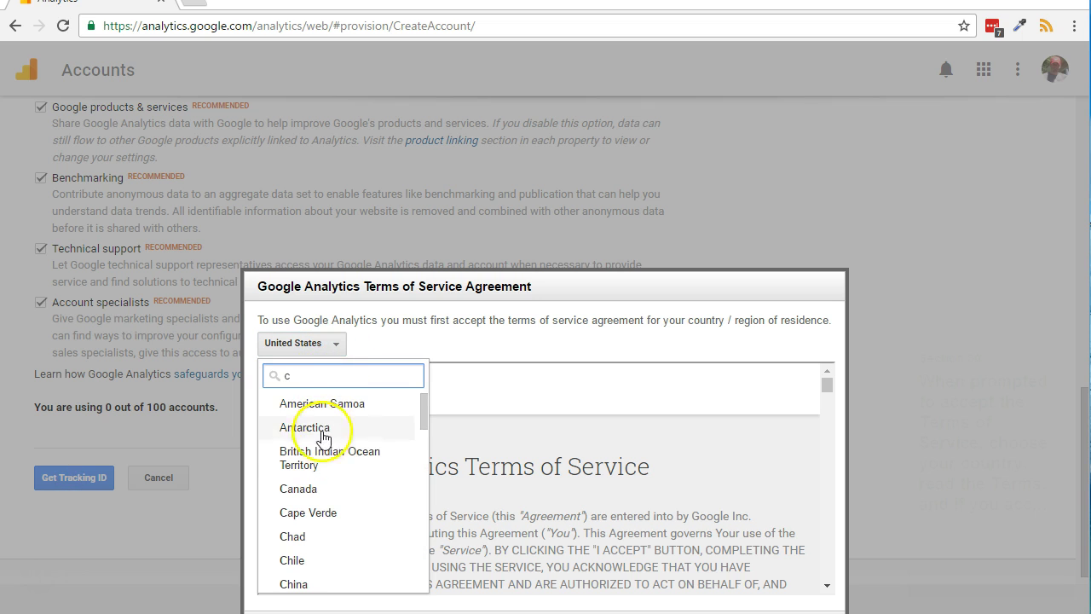
click(305, 491)
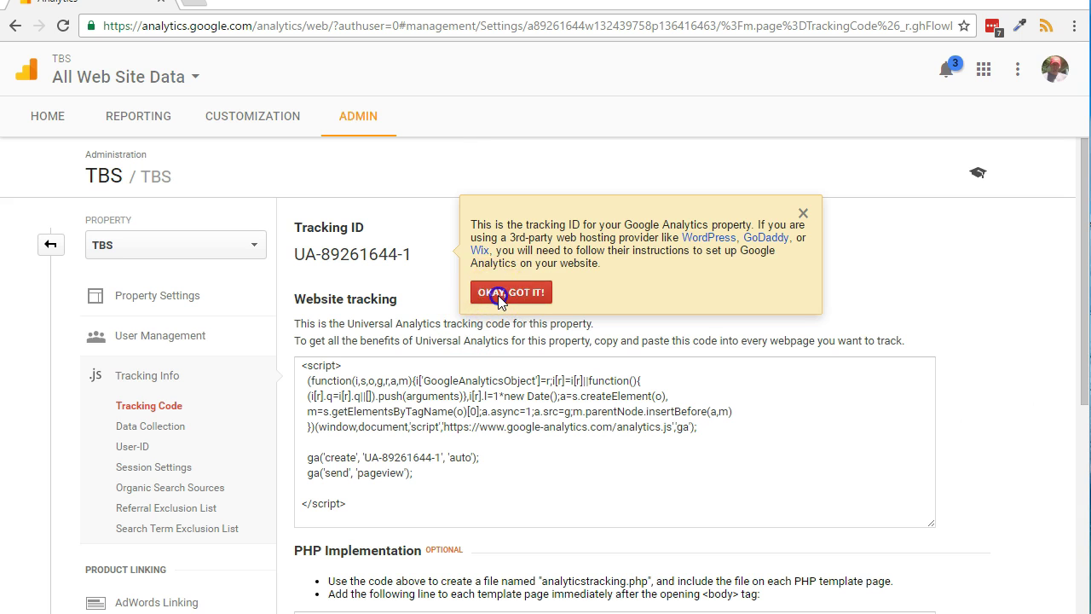
click(499, 294)
Open the TBS property's settings and go from there to its Search Console settings.
drag(293, 254, 411, 254)
click(412, 255)
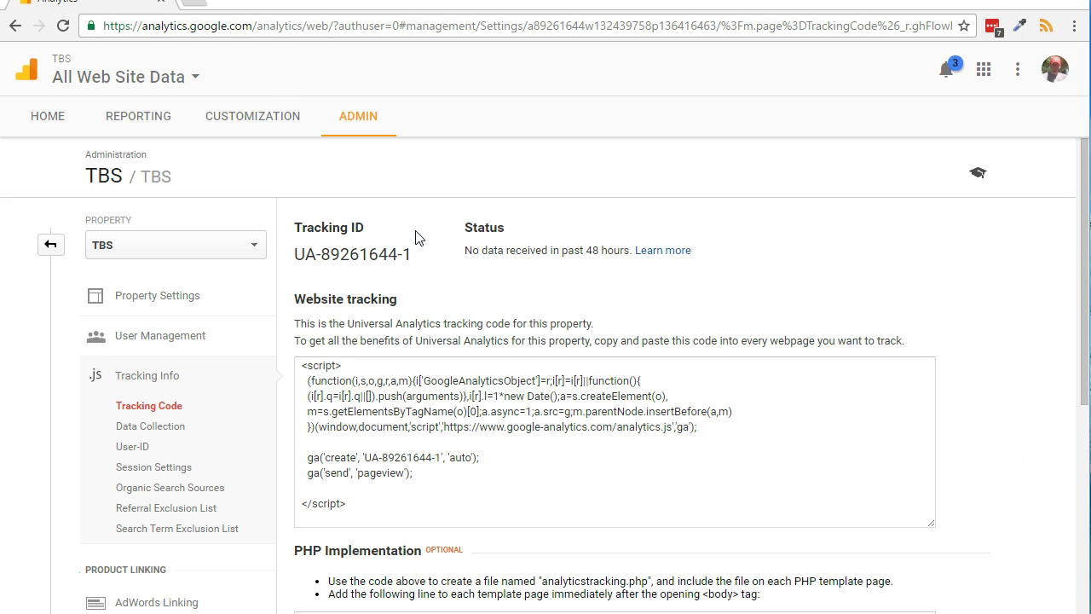
key(alt)
click(188, 300)
scroll(560, 372, down, 2)
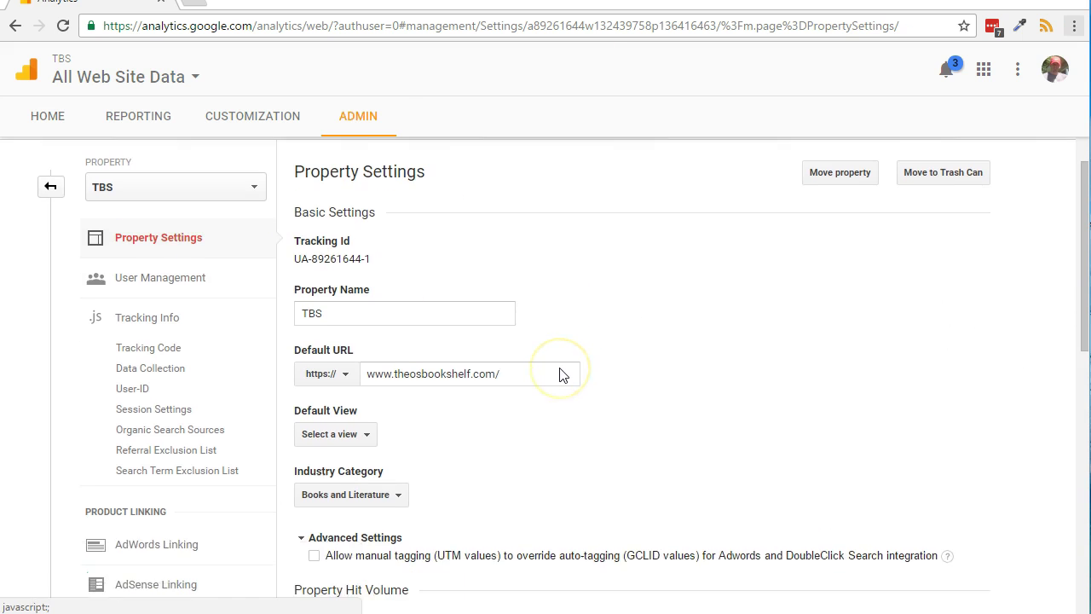
scroll(559, 372, down, 5)
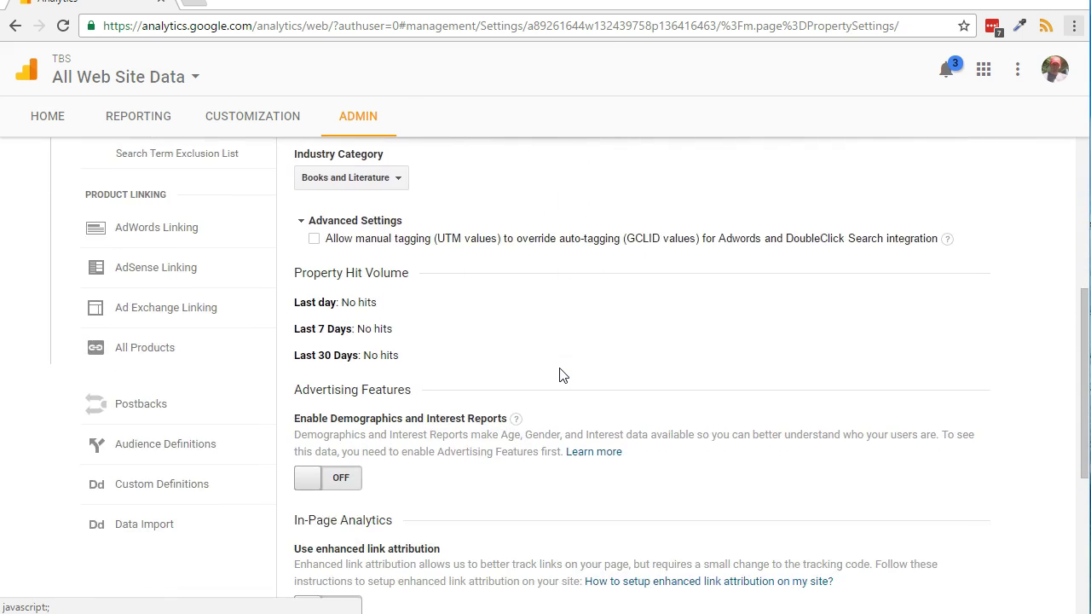
scroll(560, 372, down, 3)
click(390, 431)
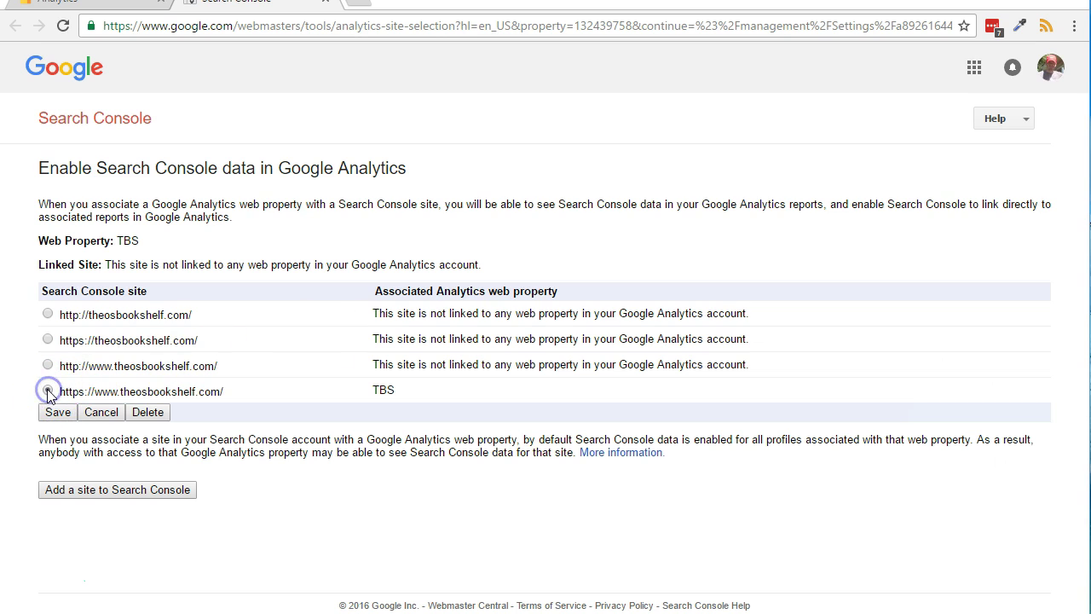
click(50, 412)
click(49, 414)
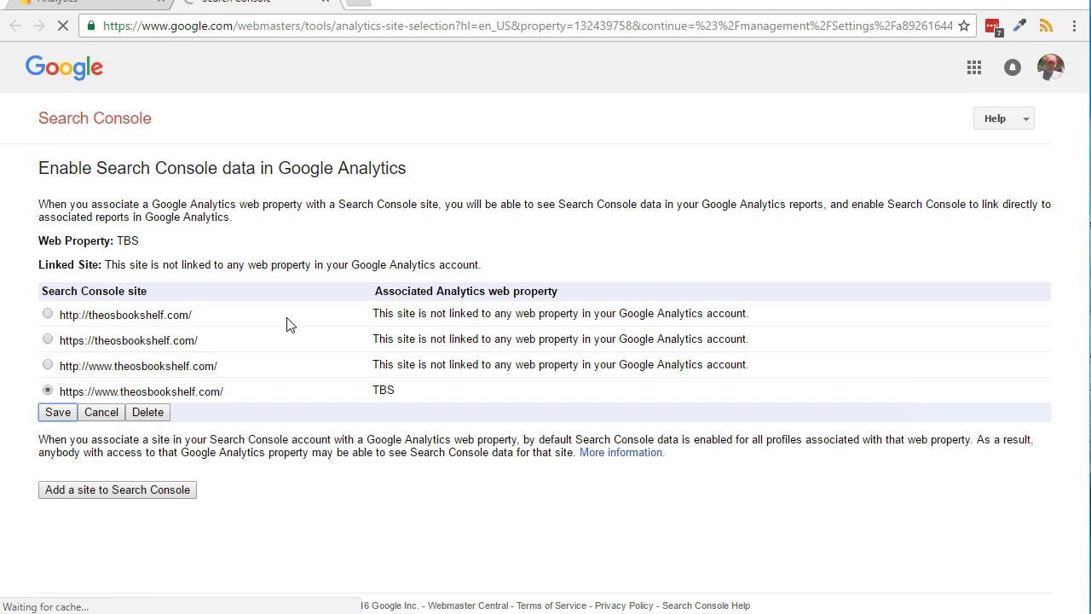
click(287, 94)
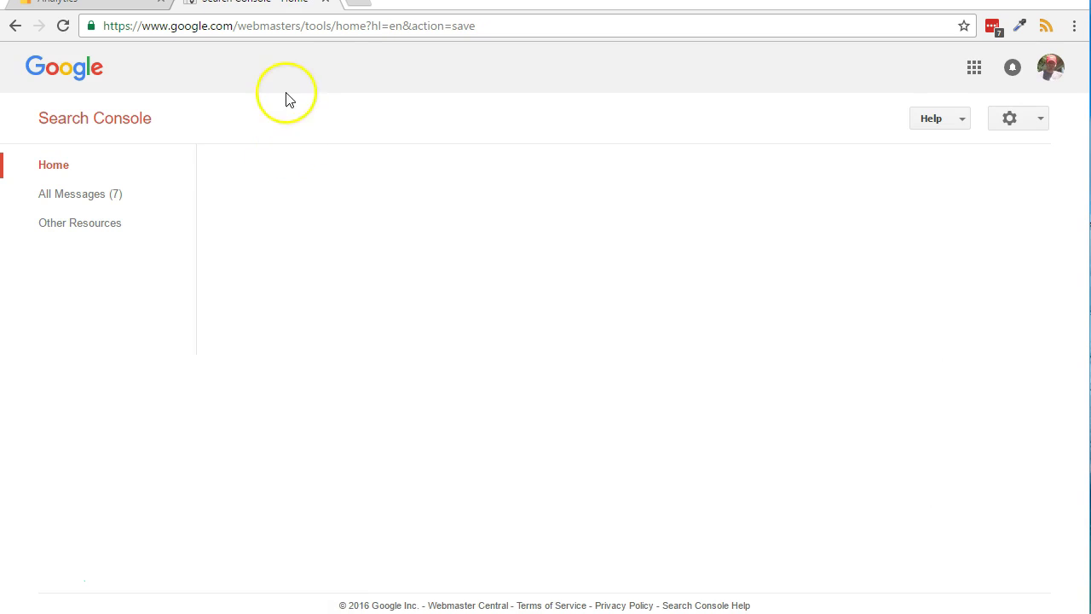
click(324, 4)
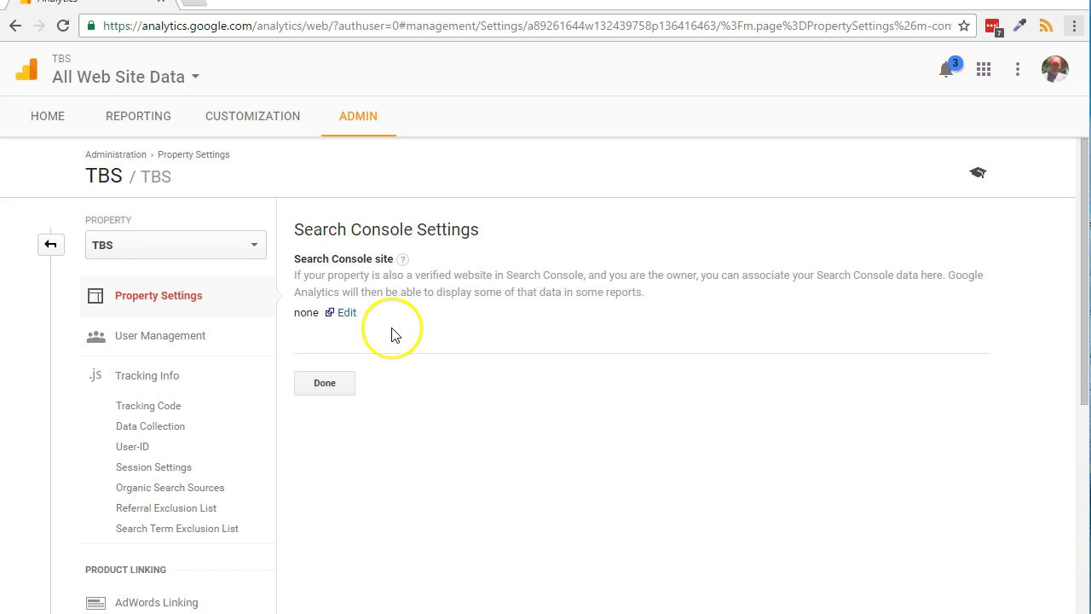
click(336, 392)
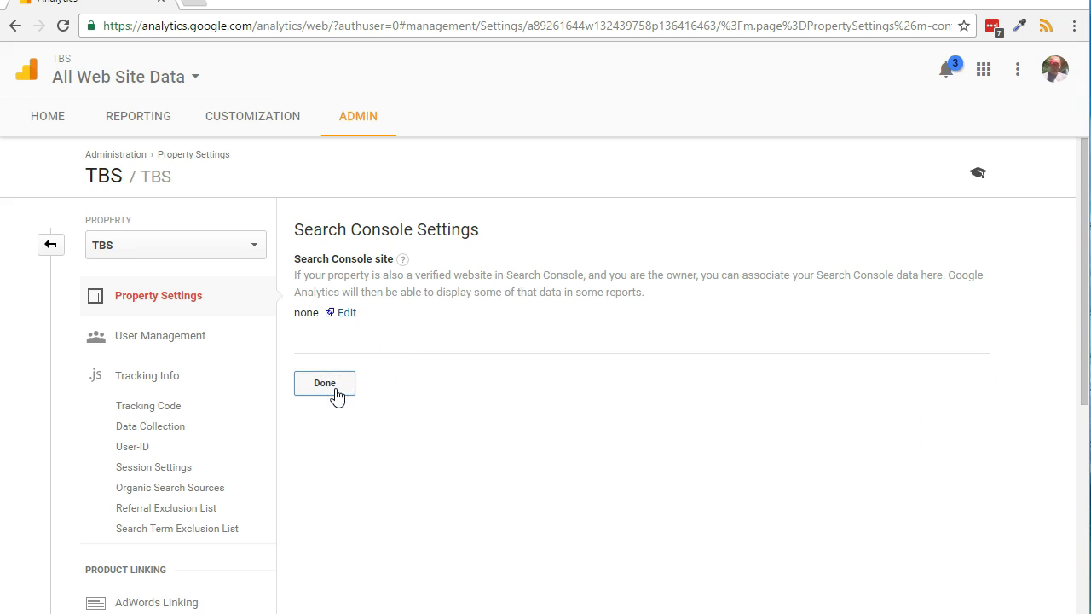
click(62, 25)
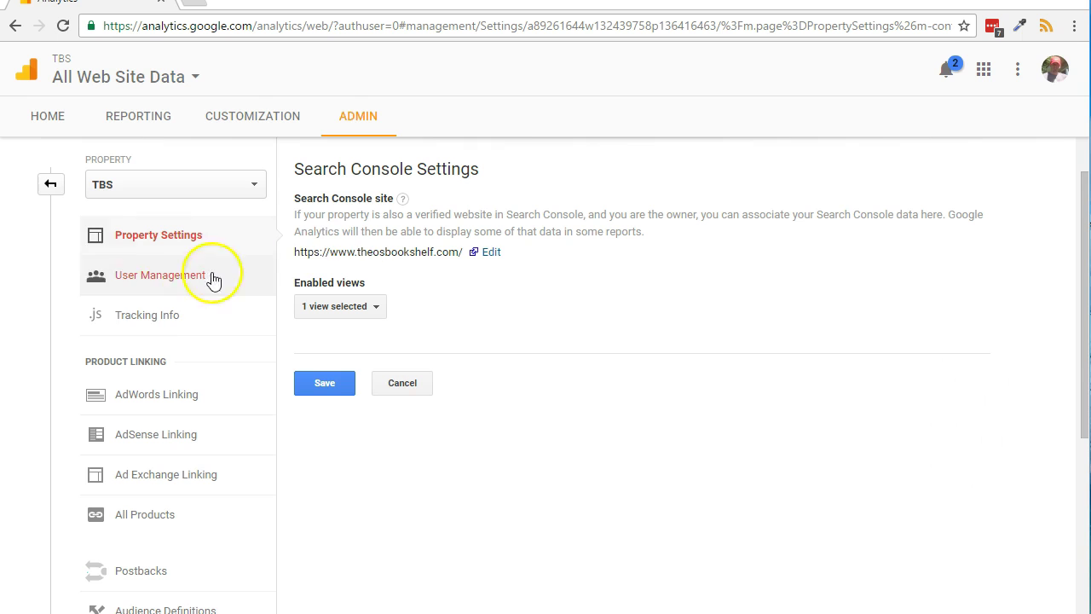
Open the TBS property's Tracking Code page under Tracking Info and select the tracking ID.
click(162, 315)
click(163, 344)
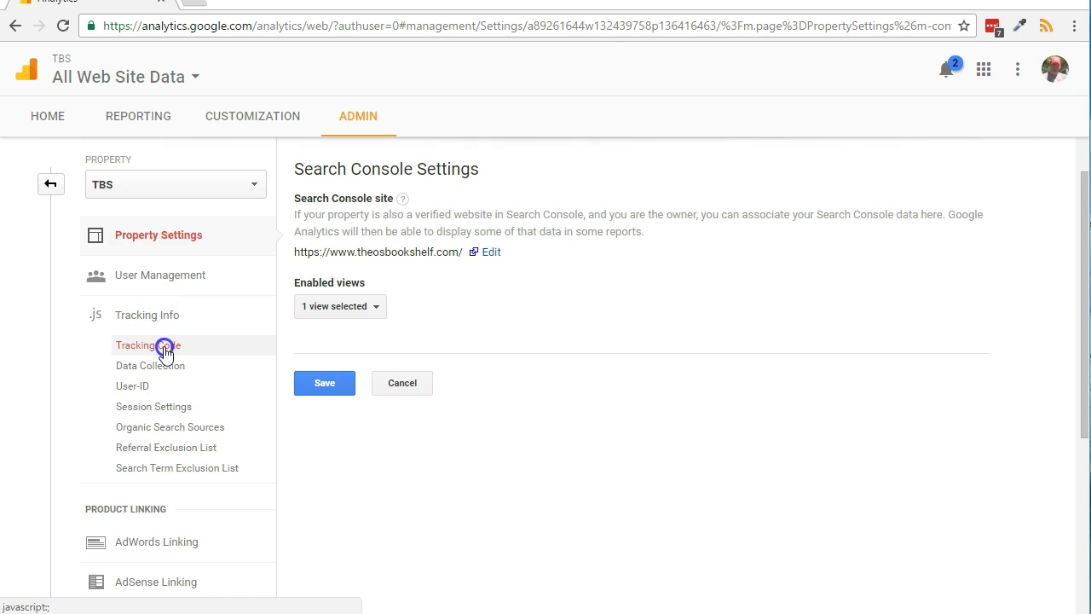
drag(298, 199, 412, 194)
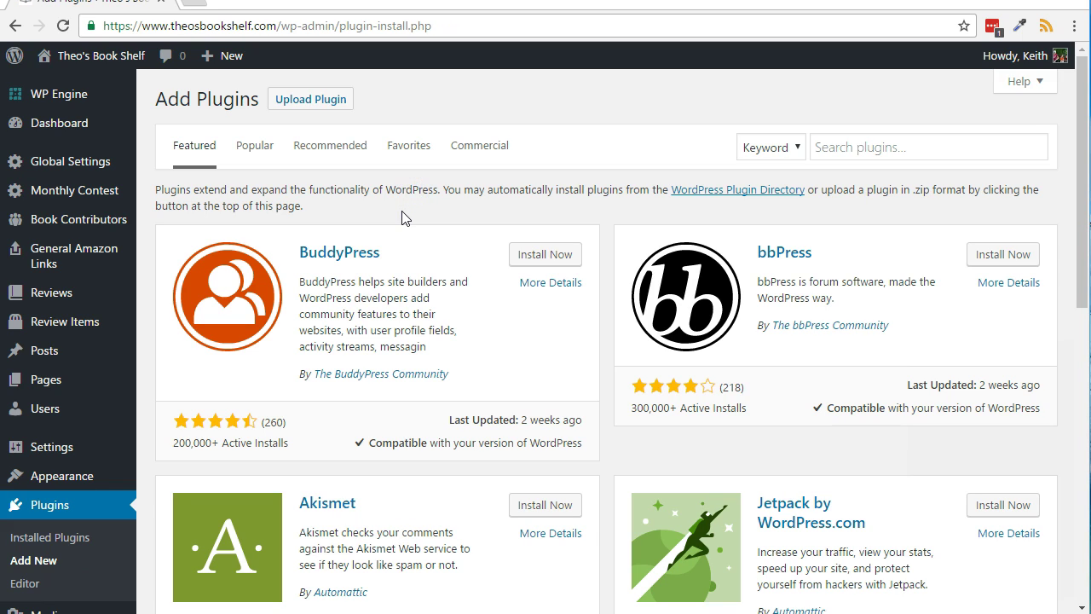
On the WordPress Add Plugins page, search for Complete Analytics Optimization Suite and install the Complete Analytics Optimization Suite (CAOS) plugin.
key(alt)
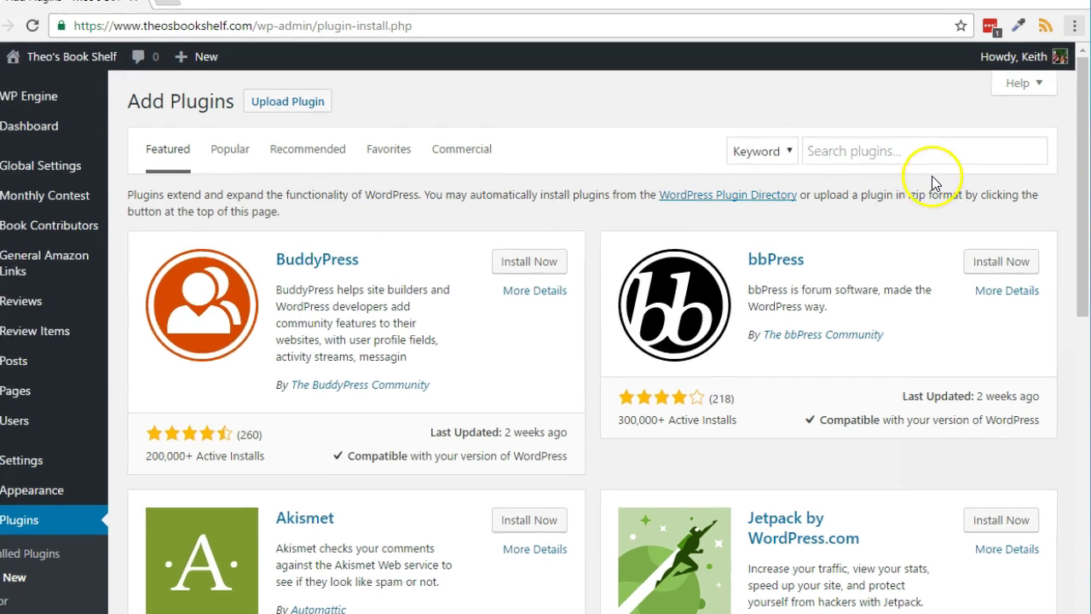
click(935, 146)
text(Complete Analytics Optimization Suite)
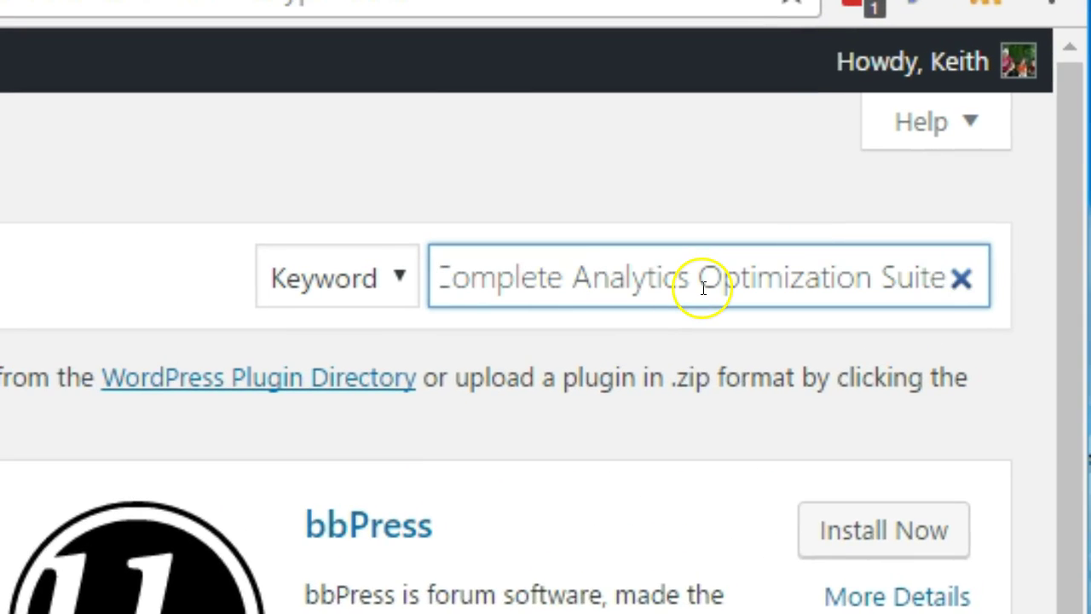
click(117, 458)
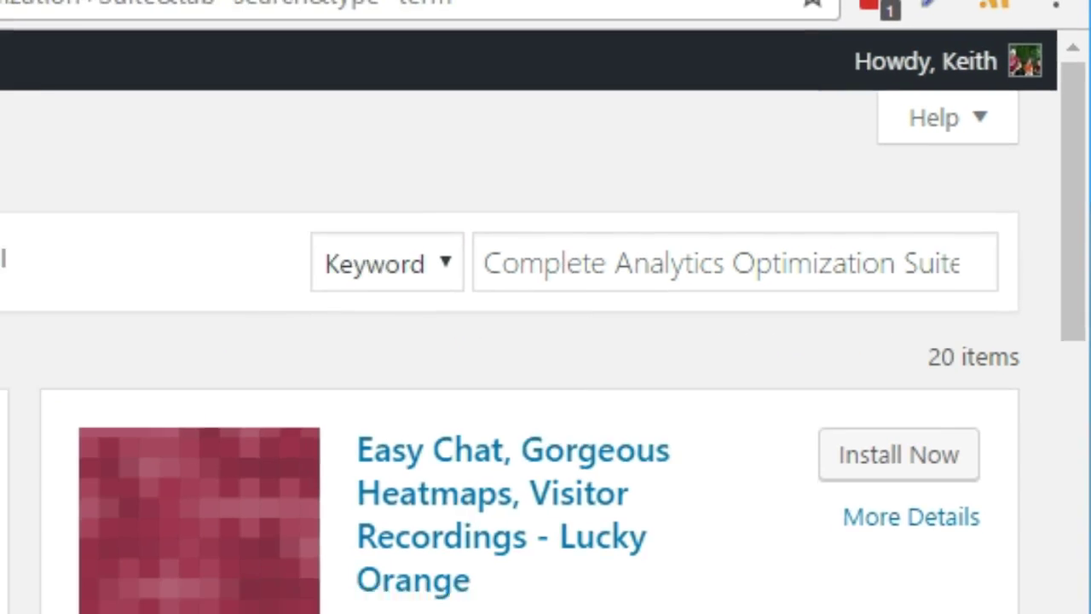
click(452, 260)
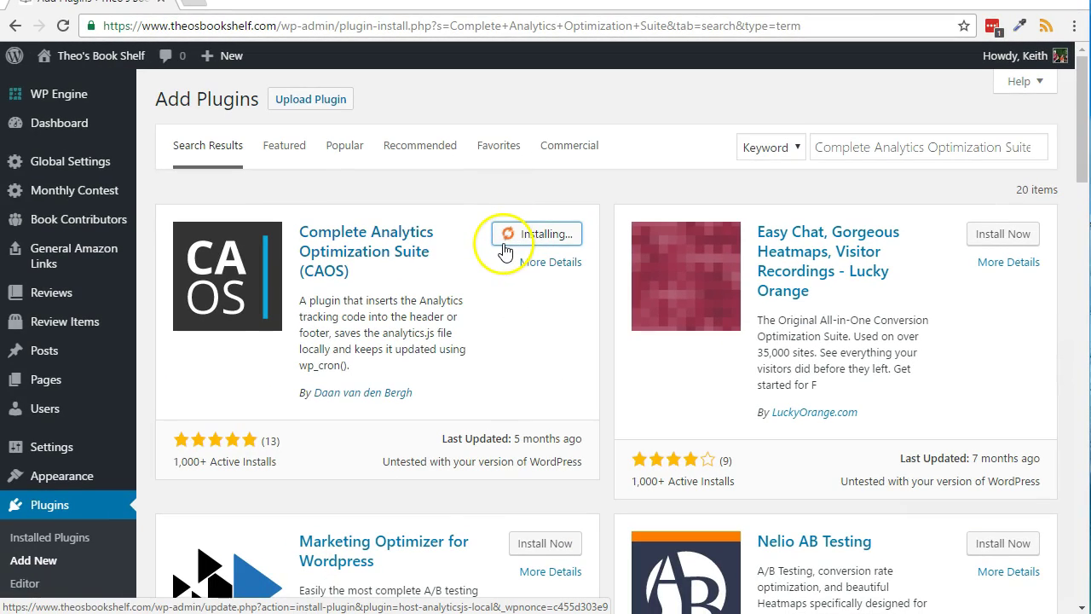
Activate the Complete Analytics Optimization Suite plugin and open its Optimize Analytics settings page.
click(546, 237)
mouse_move(38, 453)
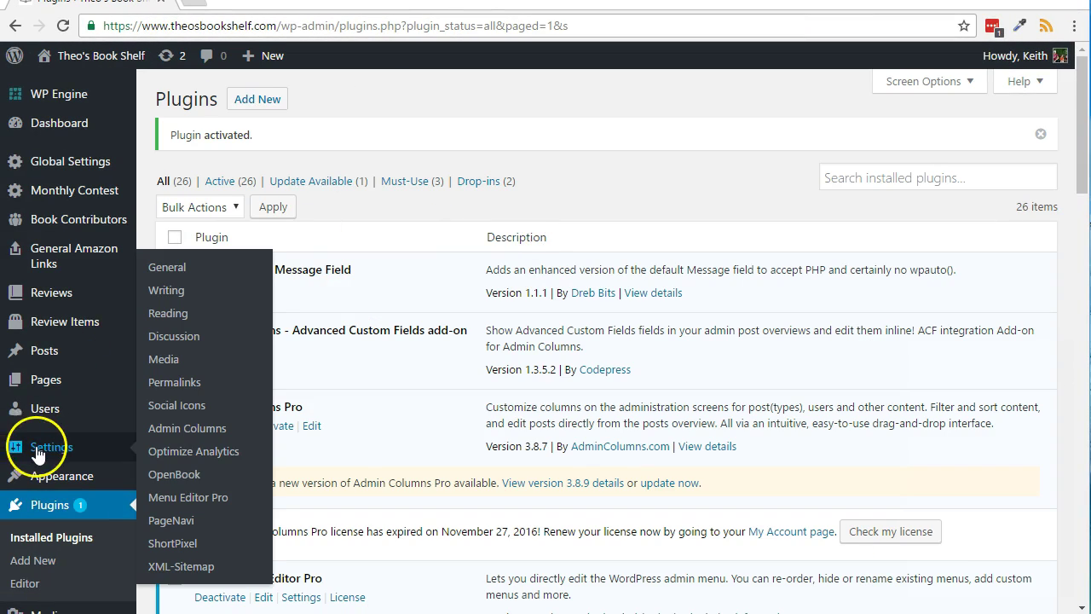
click(193, 453)
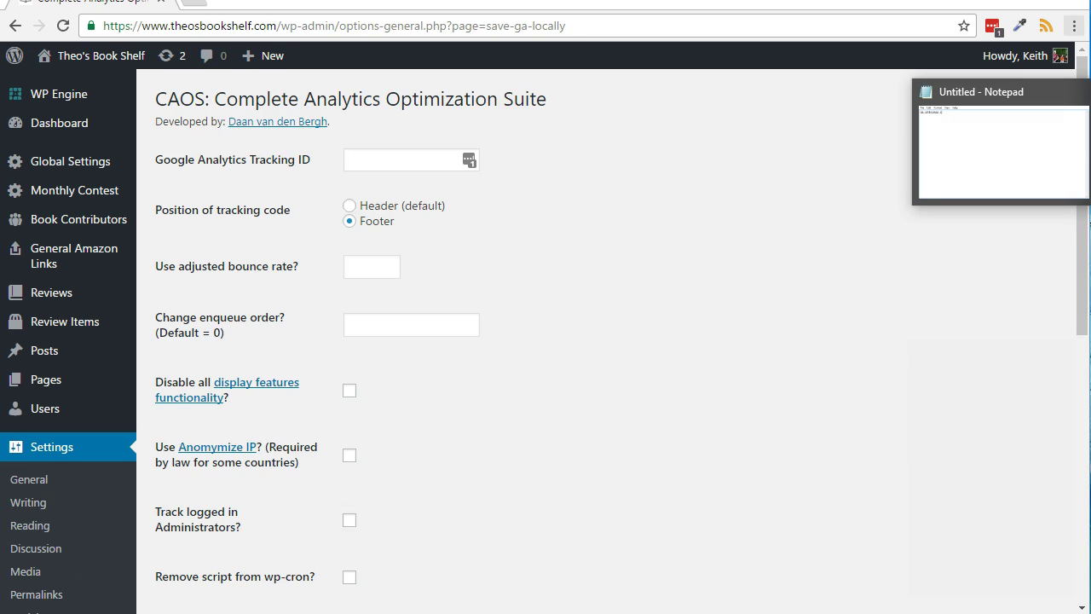
Copy the tracking ID from the Notepad file and paste it as the Google Analytics Tracking ID in the CAOS settings.
click(1022, 115)
key(ctrl+a)
key(ctrl+c)
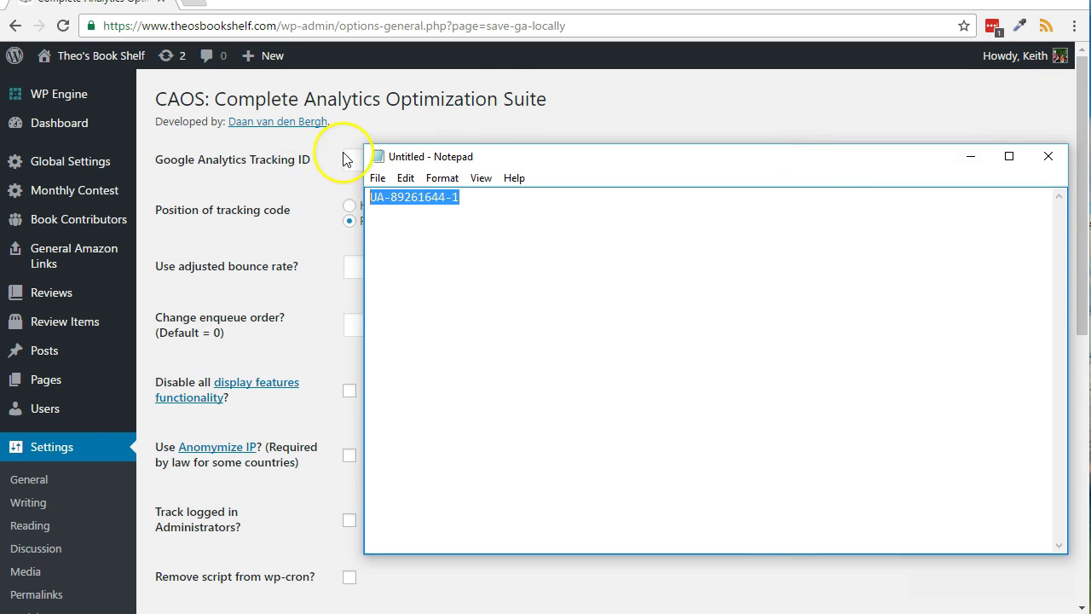
click(344, 159)
key(ctrl+v)
click(459, 265)
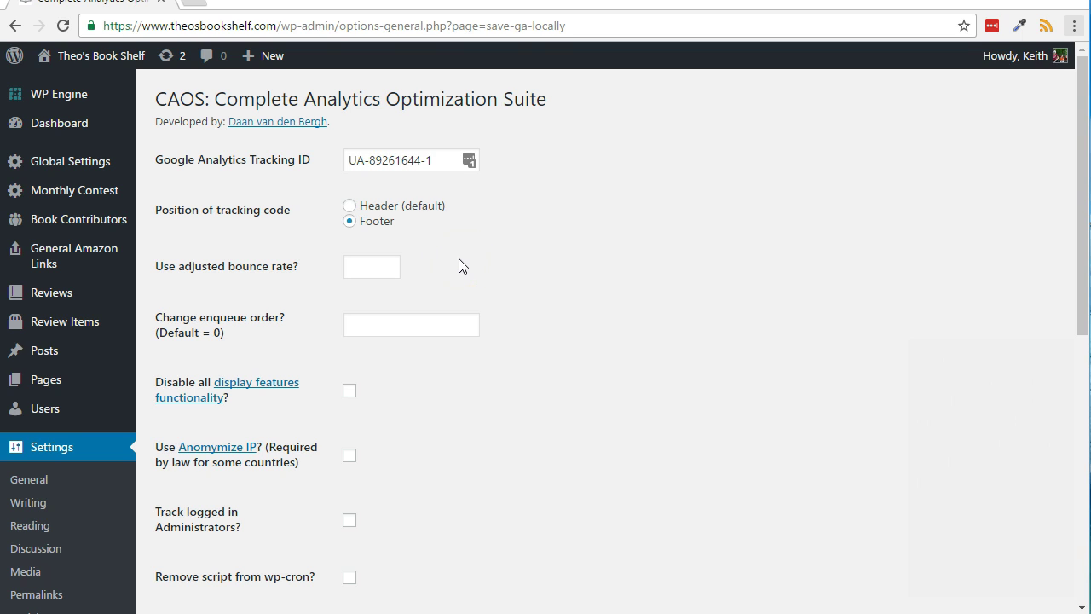
Enable the Anonymize IP option in the CAOS settings, leaving the tracking code in the footer, and save the changes.
click(352, 463)
scroll(404, 445, down, 2)
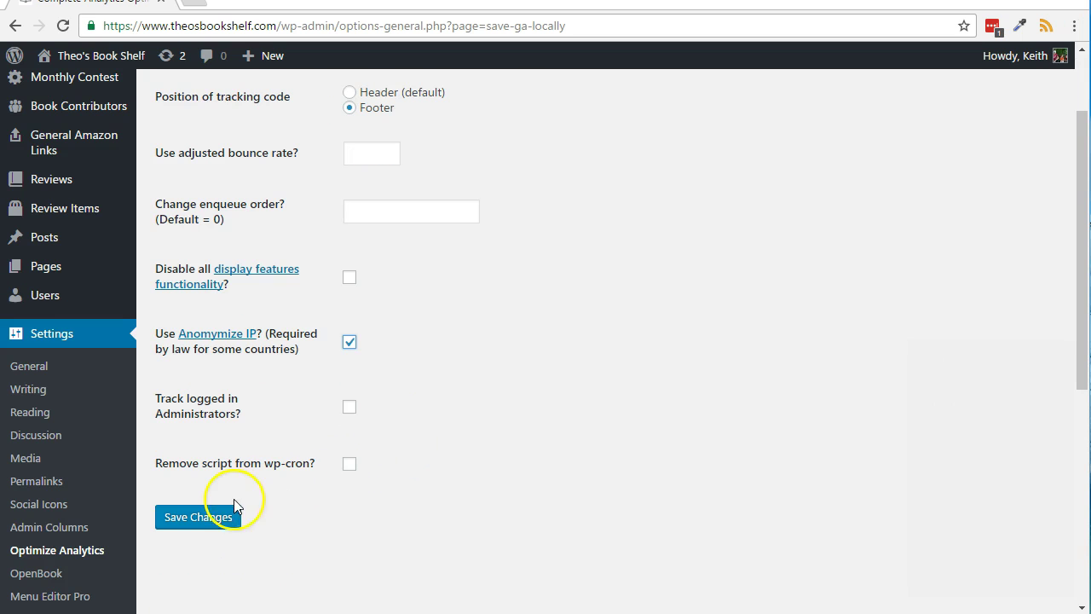
click(209, 518)
Check the Analytics Tracking Code page, return to the CAOS settings, enable tracking of logged-in Administrators and save the changes.
key(ctrl+Tab)
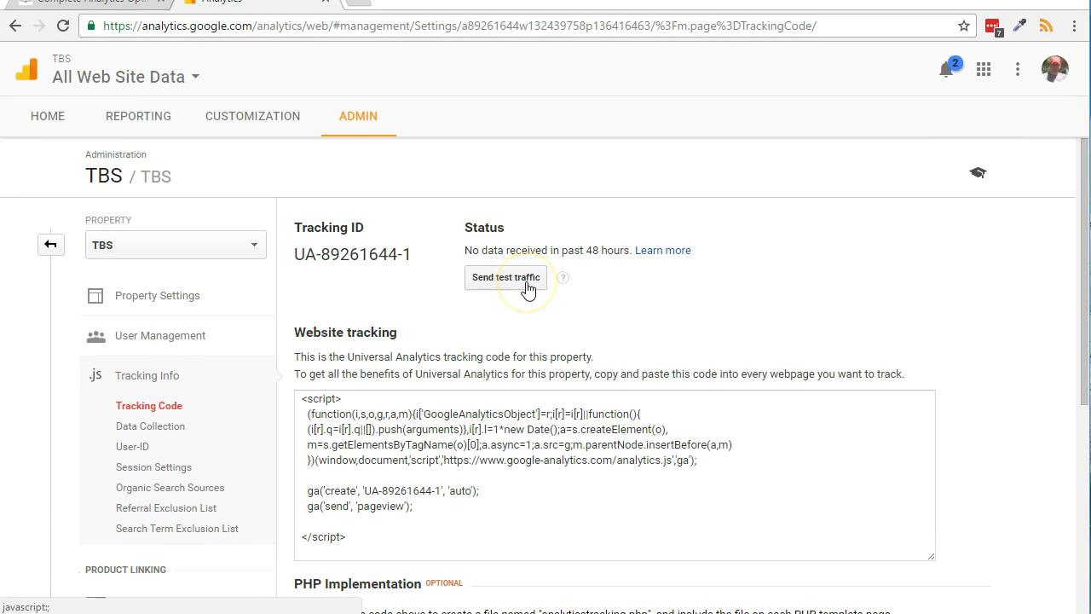
key(ctrl+shift+Tab)
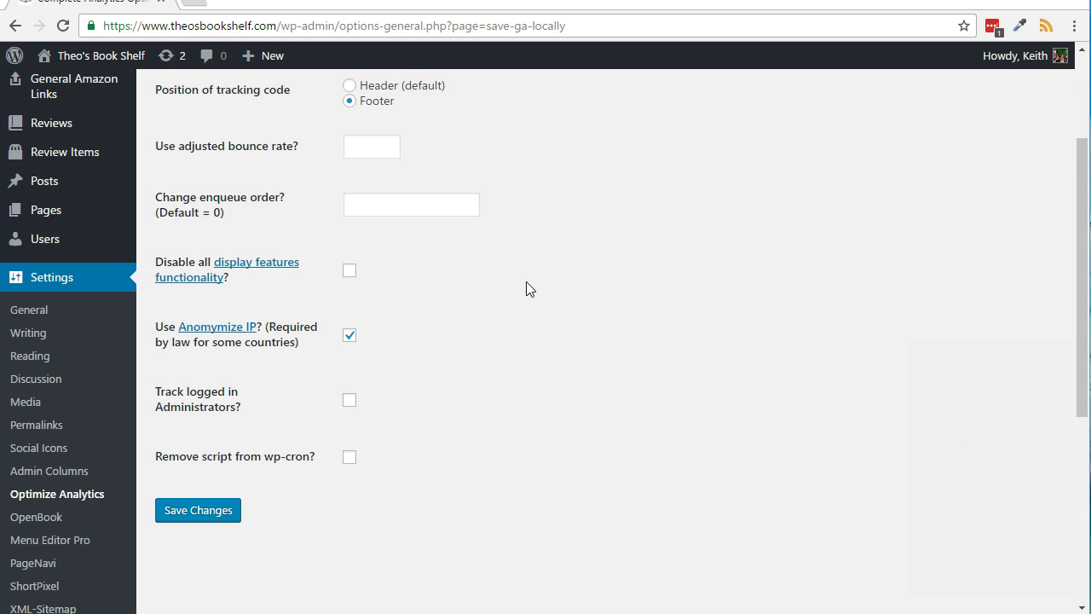
click(350, 401)
click(198, 509)
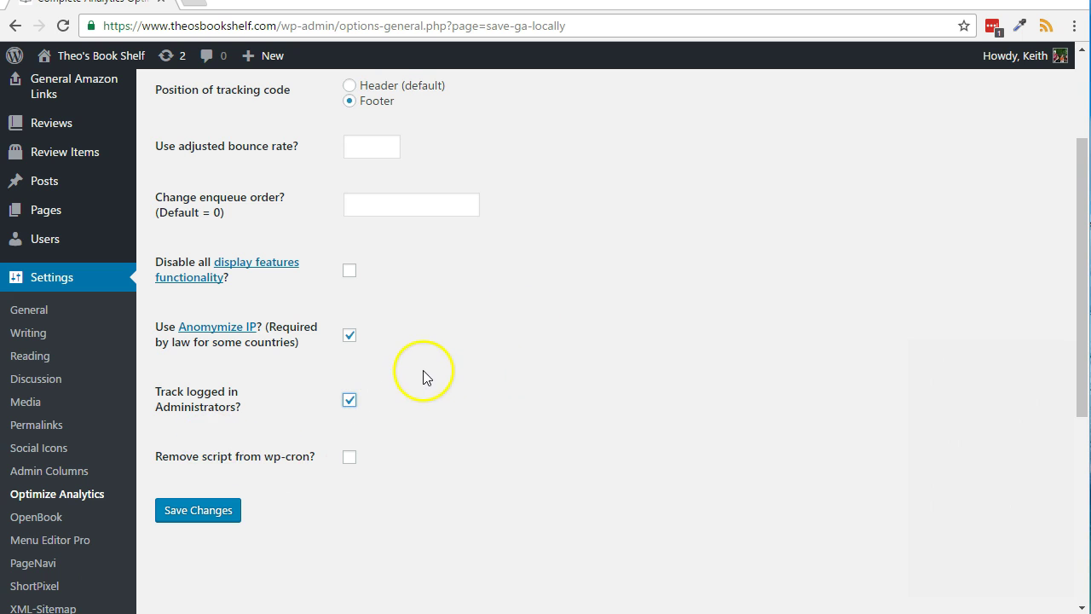
drag(433, 205, 361, 183)
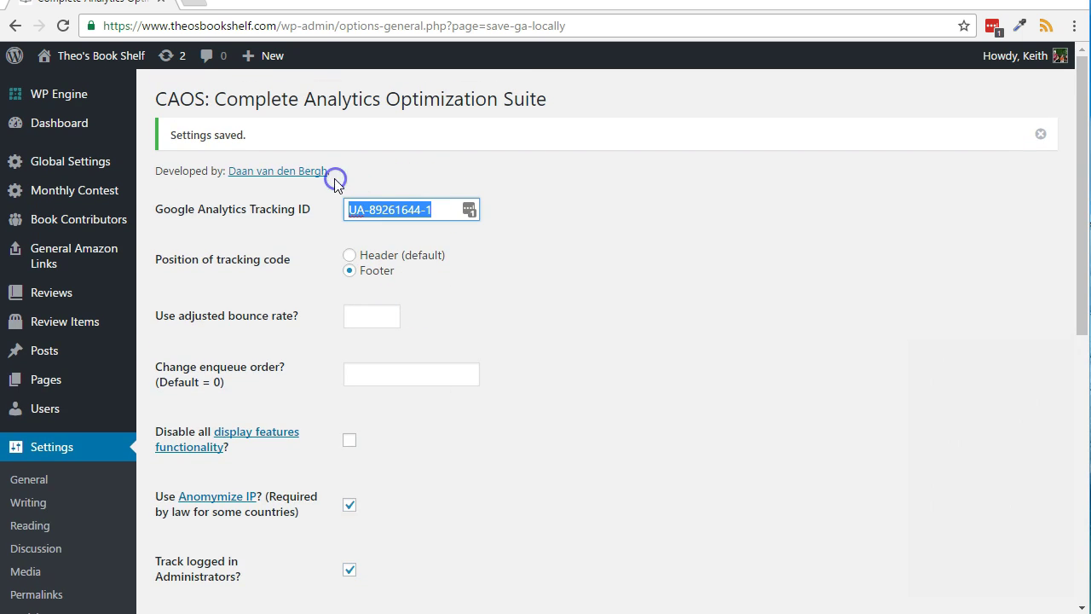
scroll(487, 512, down, 2)
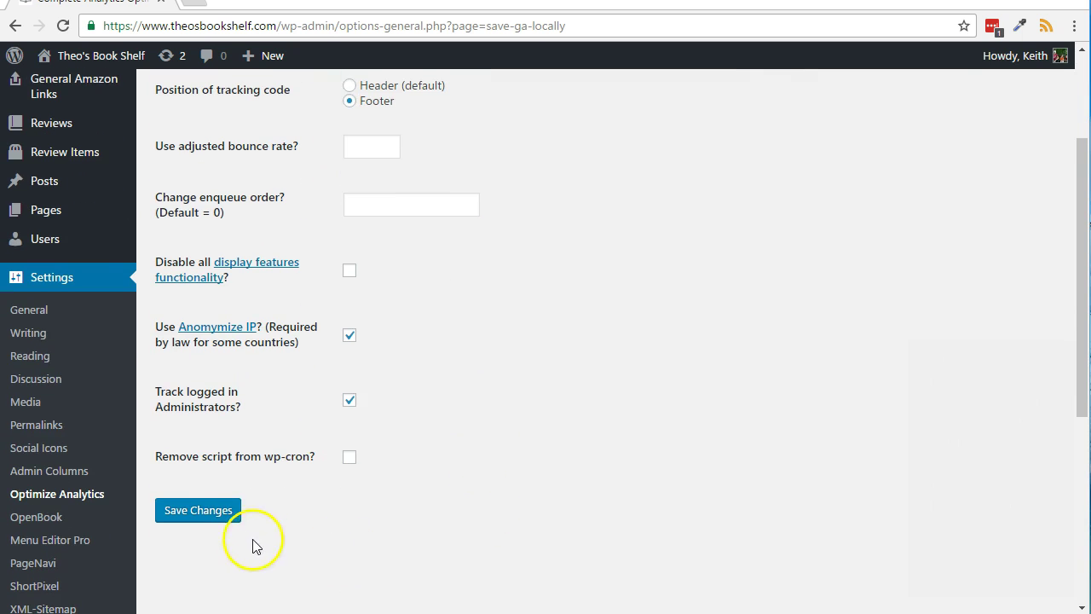
click(218, 511)
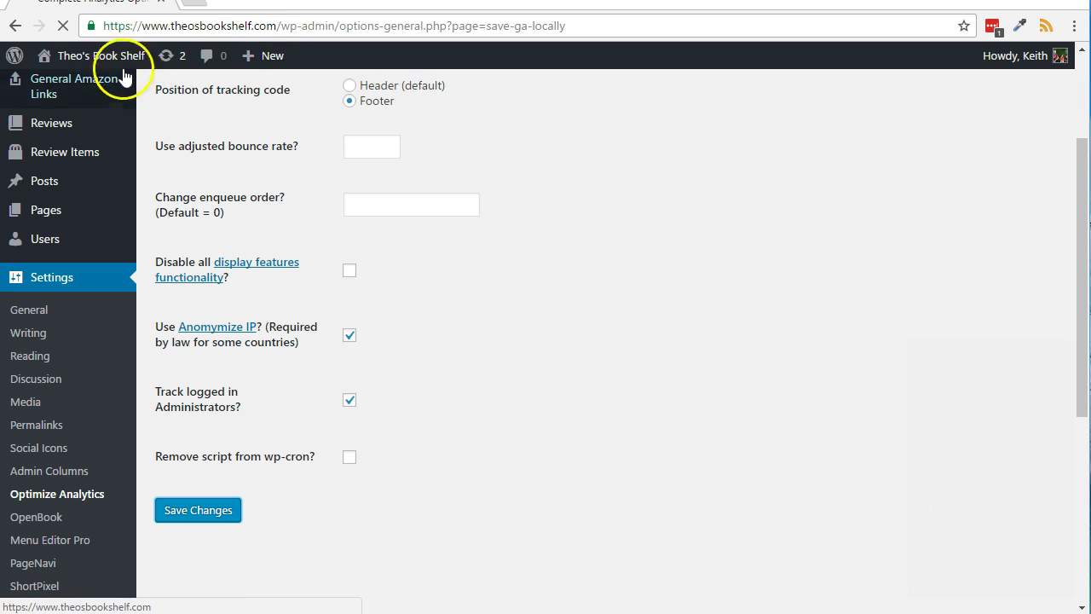
Open the Theo's Book Shelf home page in a new browser tab and view its page source.
mouse_move(81, 53)
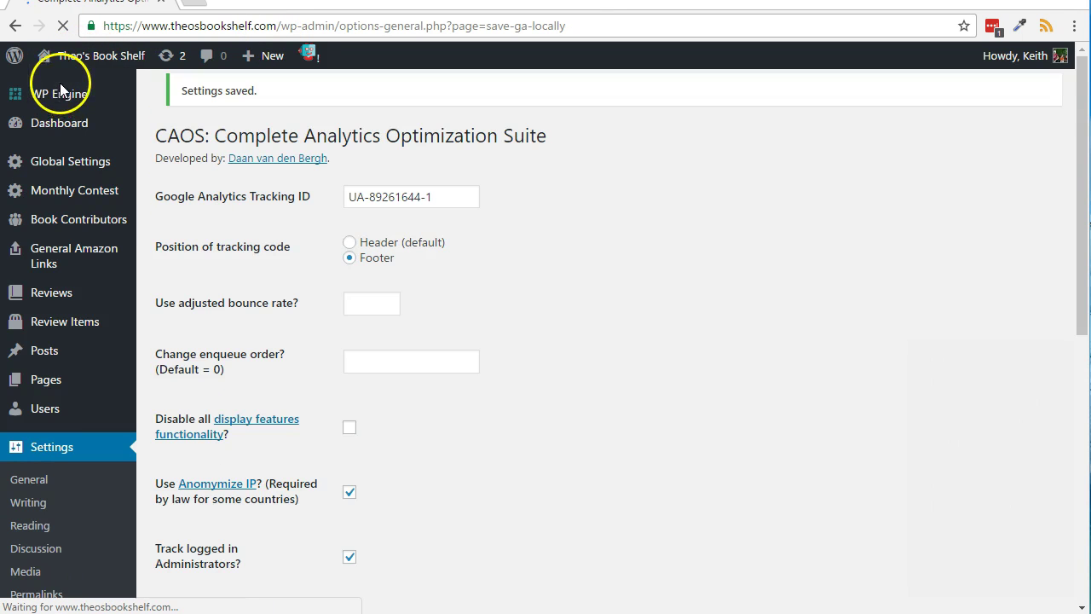
click(61, 57)
right_click(509, 213)
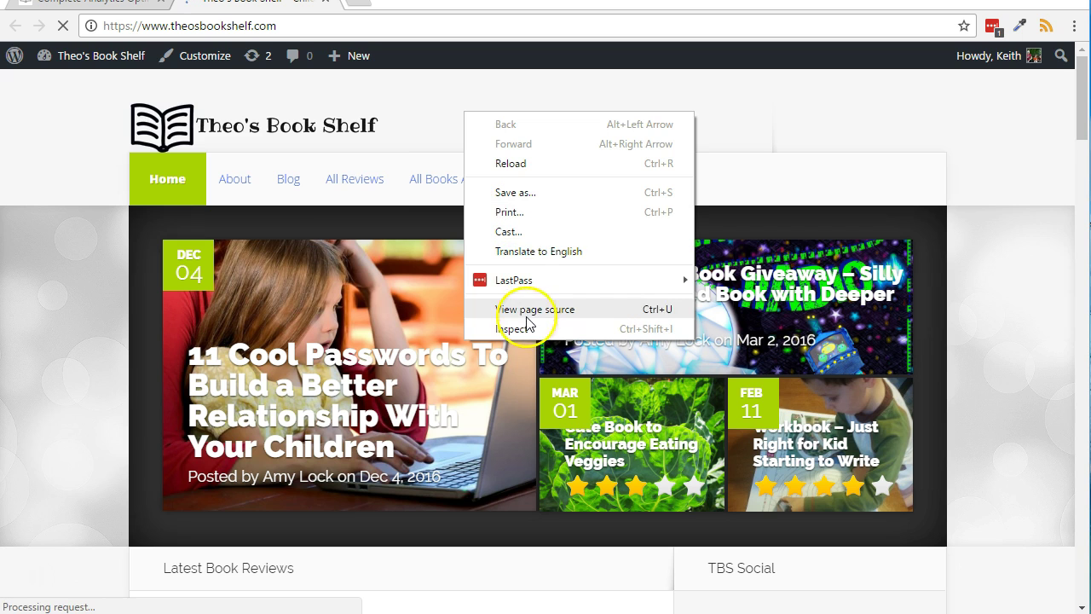